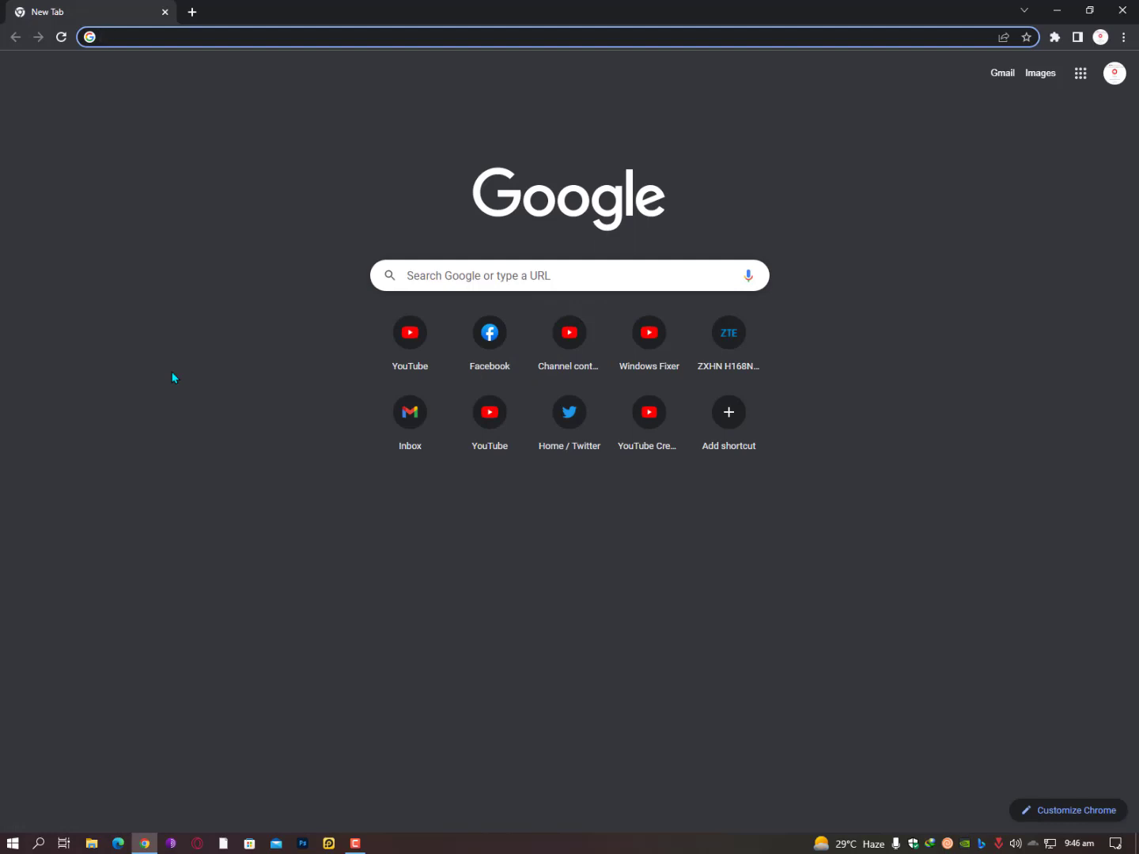
Restart Windows from the Start menu's Power options into the recovery menu
{"action": "left_click", "coordinate": [13, 843]}
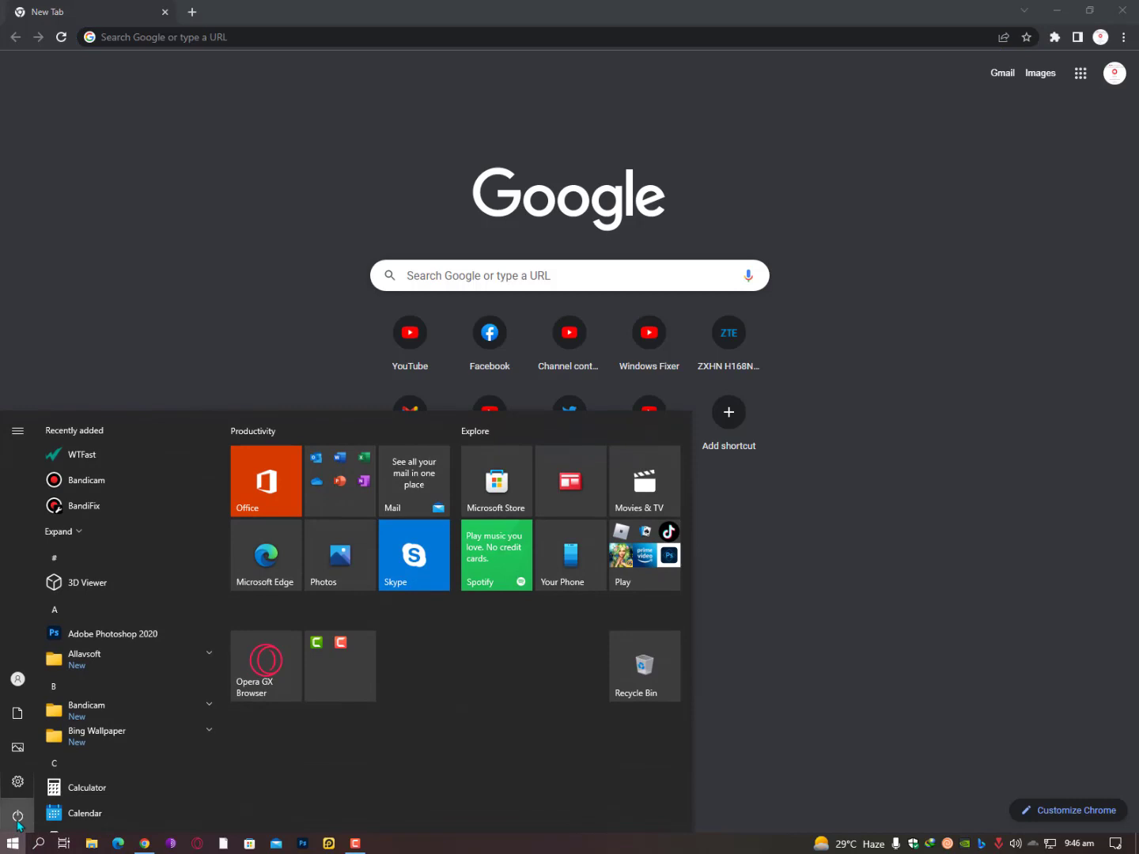
{"action": "left_click", "coordinate": [17, 816]}
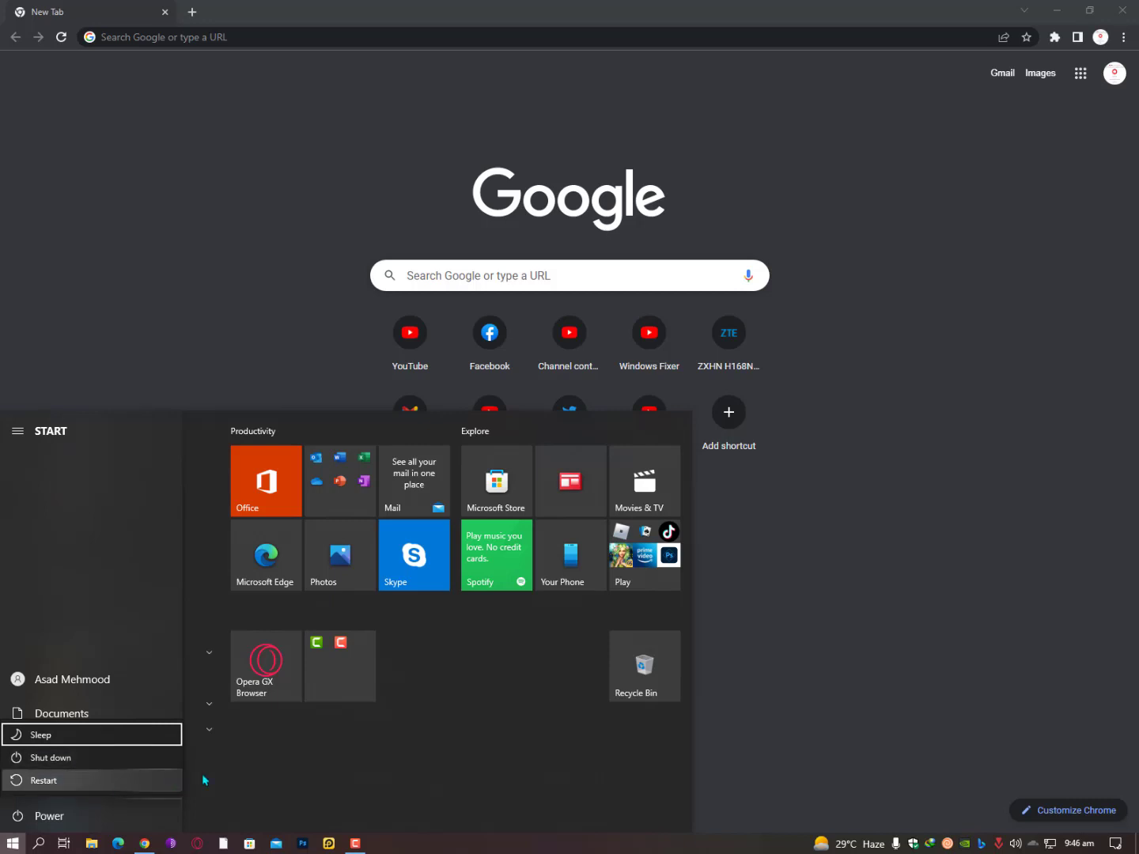
{"action": "left_click", "coordinate": [743, 742]}
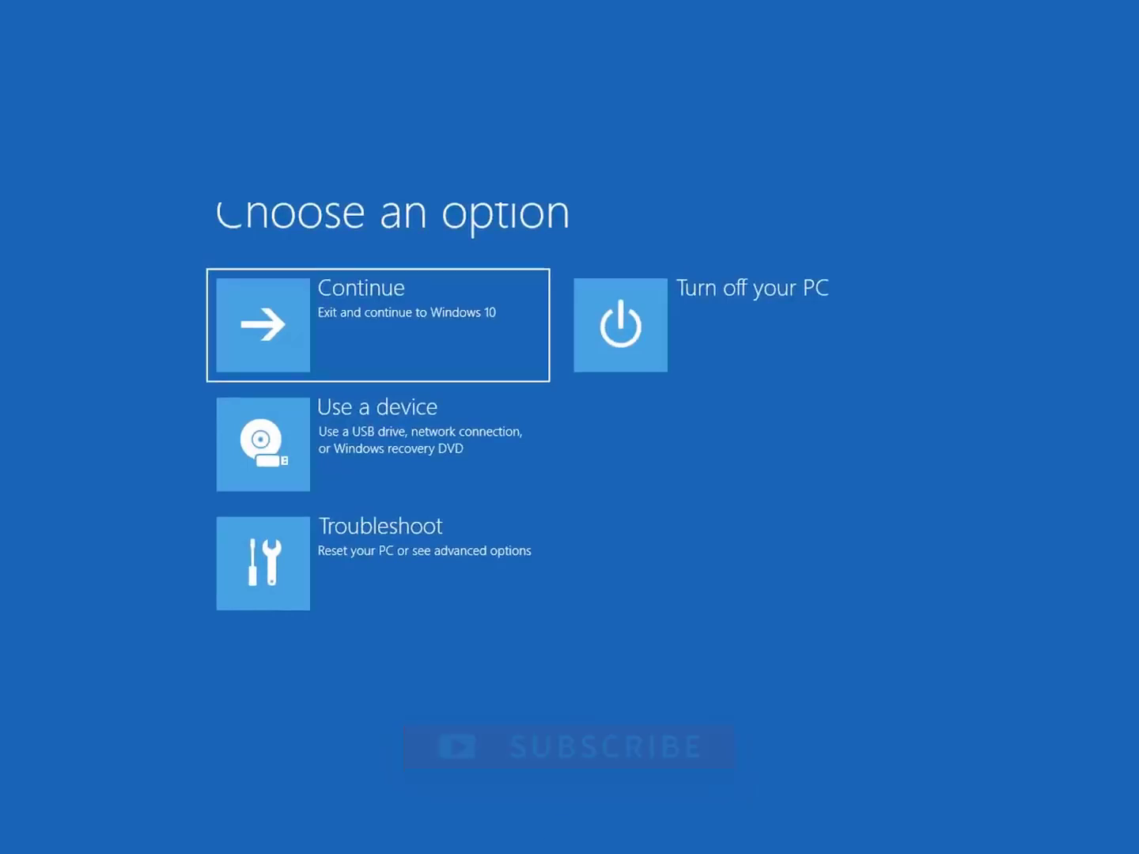
Navigate Troubleshoot > Advanced options > Startup Settings using the arrow keys and Enter
{"action": "key", "text": "Down"}
{"action": "key", "text": "Down"}
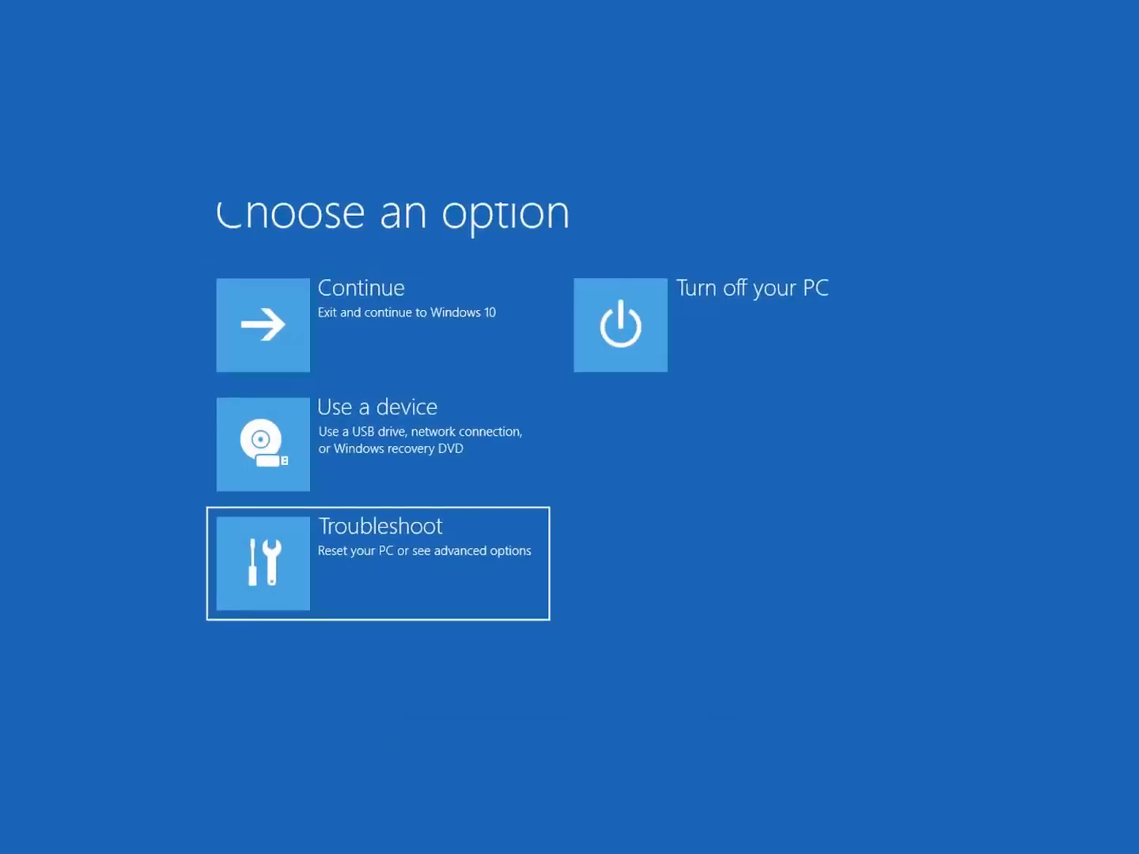
{"action": "key", "text": "Return"}
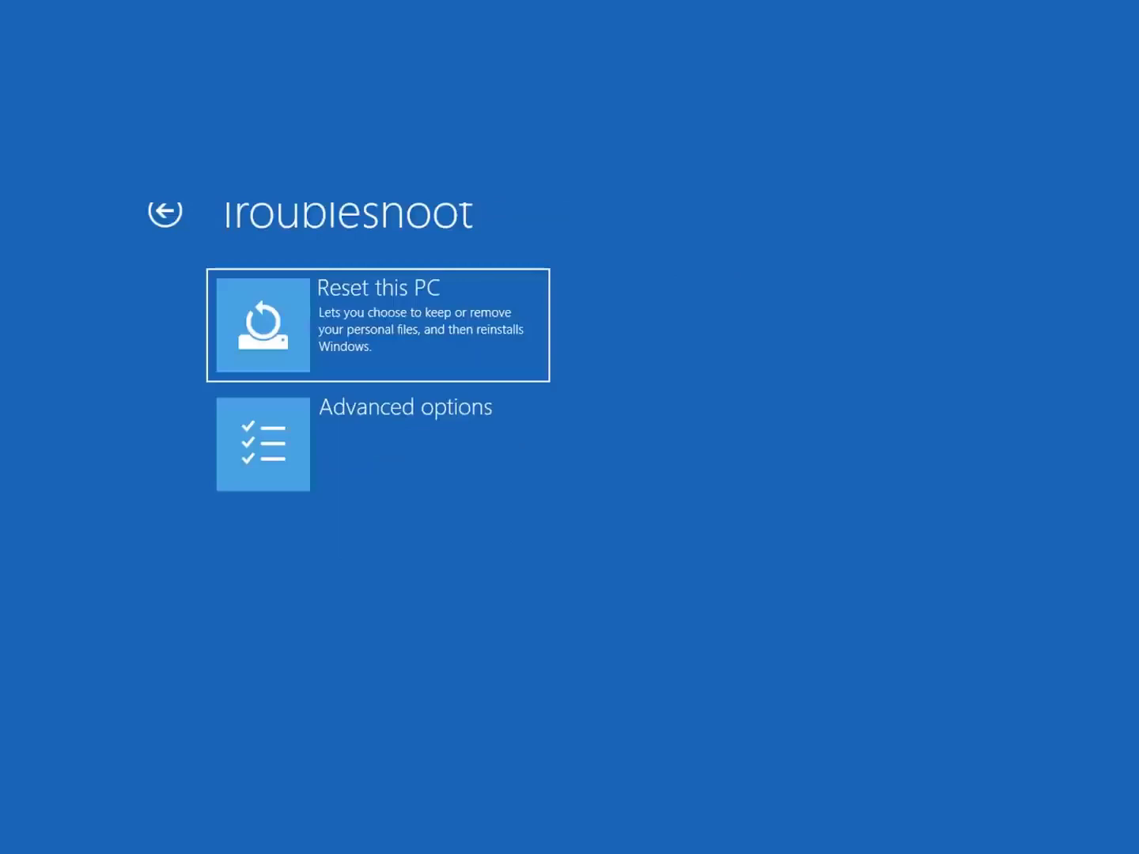
{"action": "key", "text": "Down"}
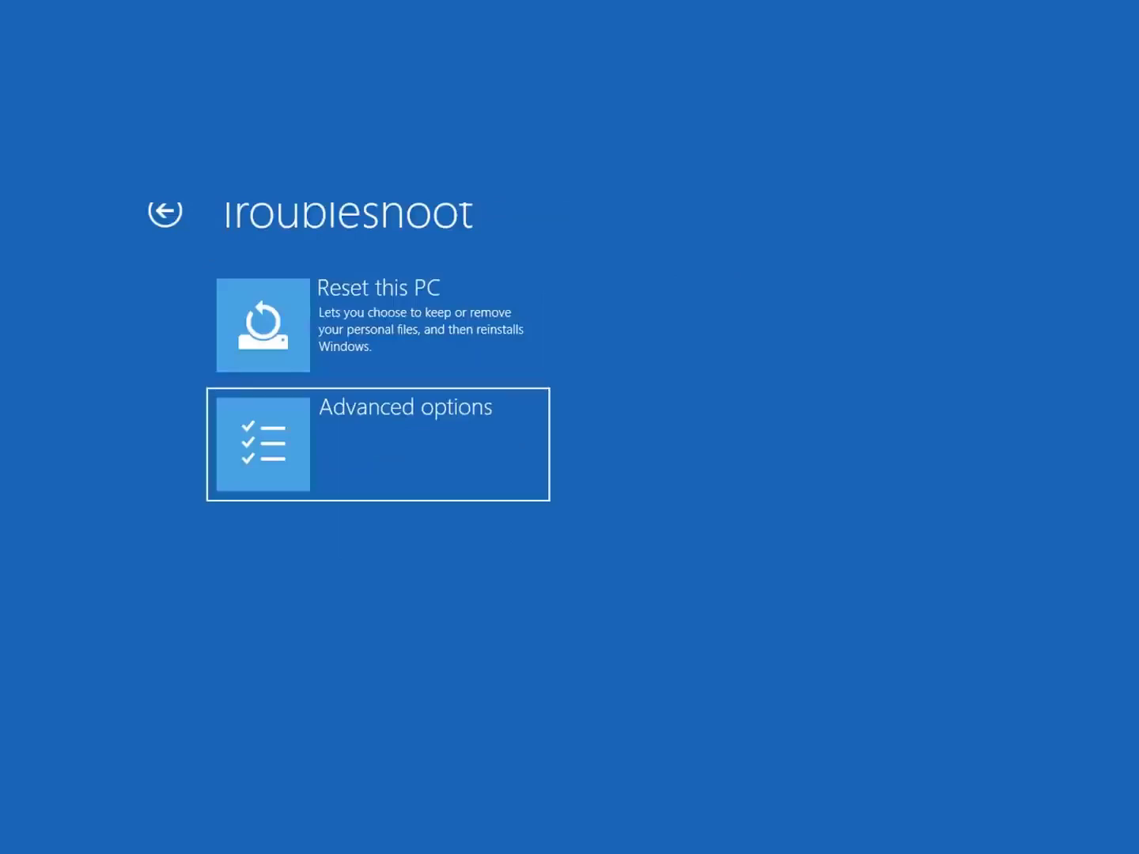
{"action": "key", "text": "Return"}
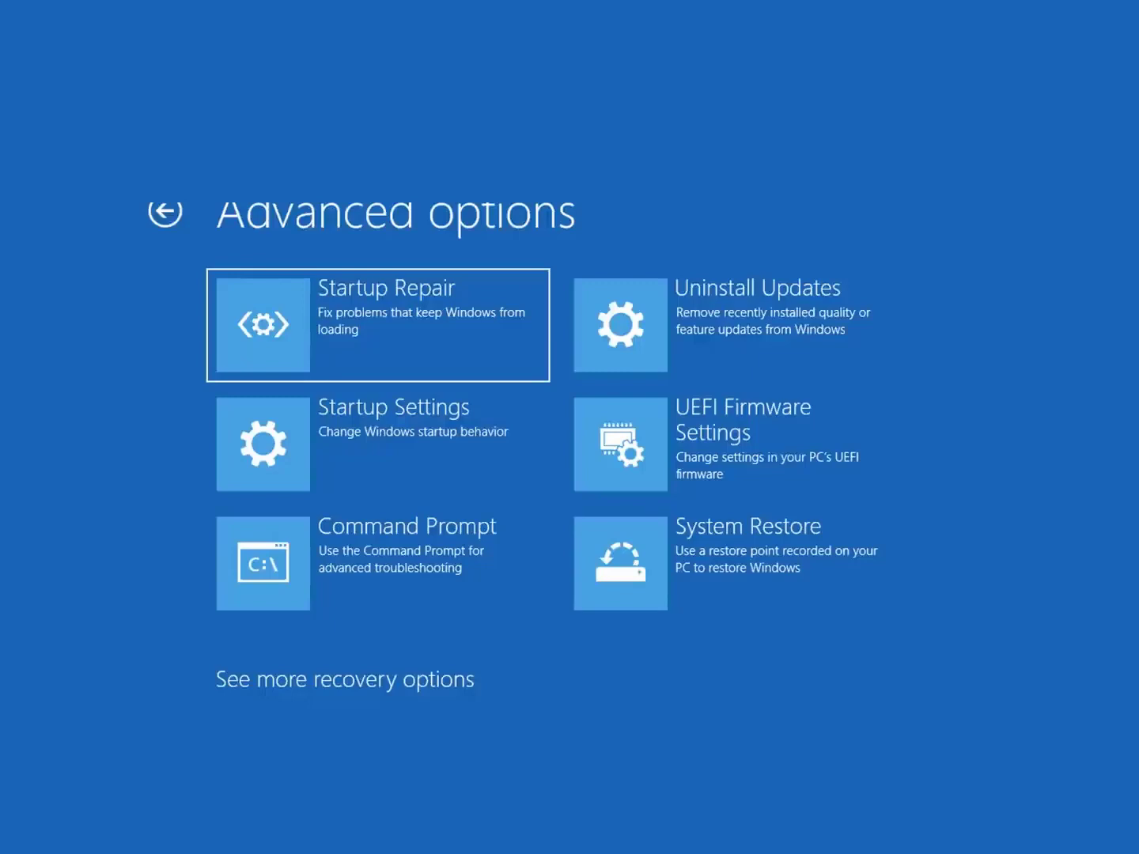
{"action": "key", "text": "Down"}
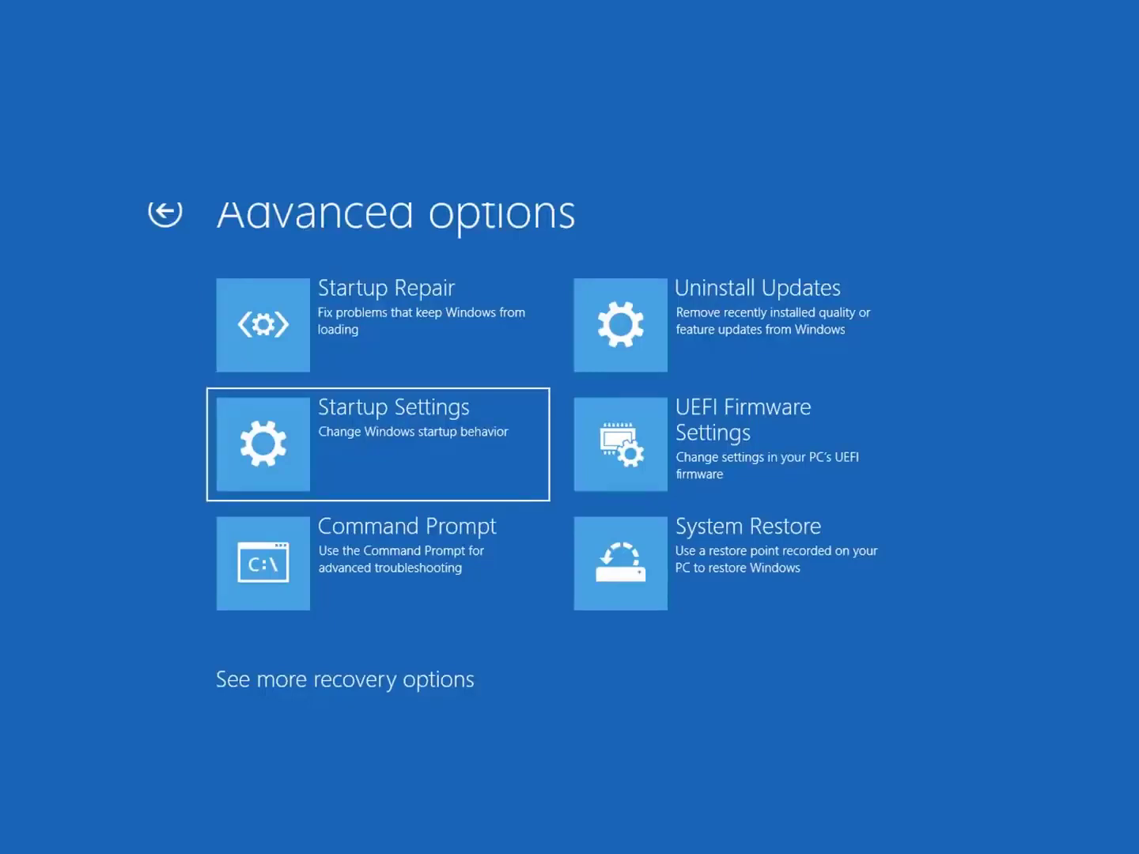
{"action": "key", "text": "Return"}
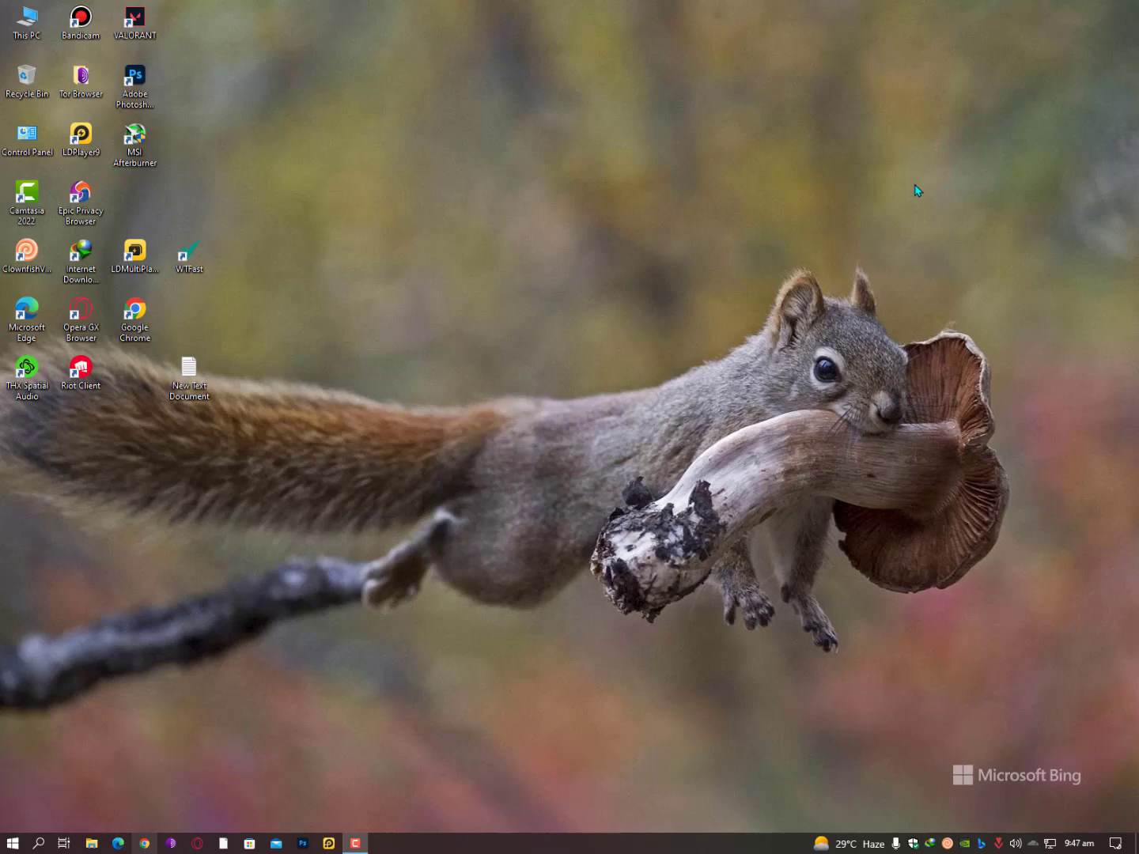
Launch Chrome and open the Guru3D Display Driver Uninstaller page from the clipboard link
{"action": "left_click", "coordinate": [13, 843]}
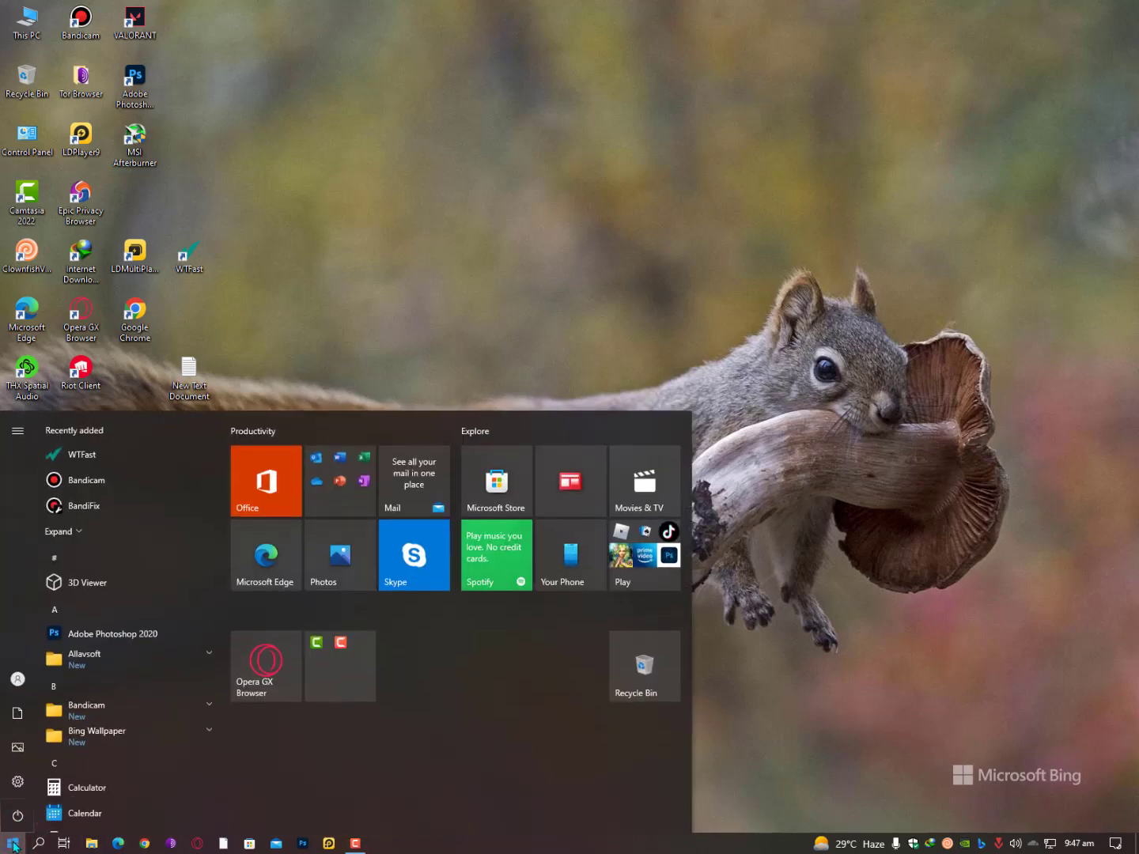
{"action": "left_click", "coordinate": [145, 843]}
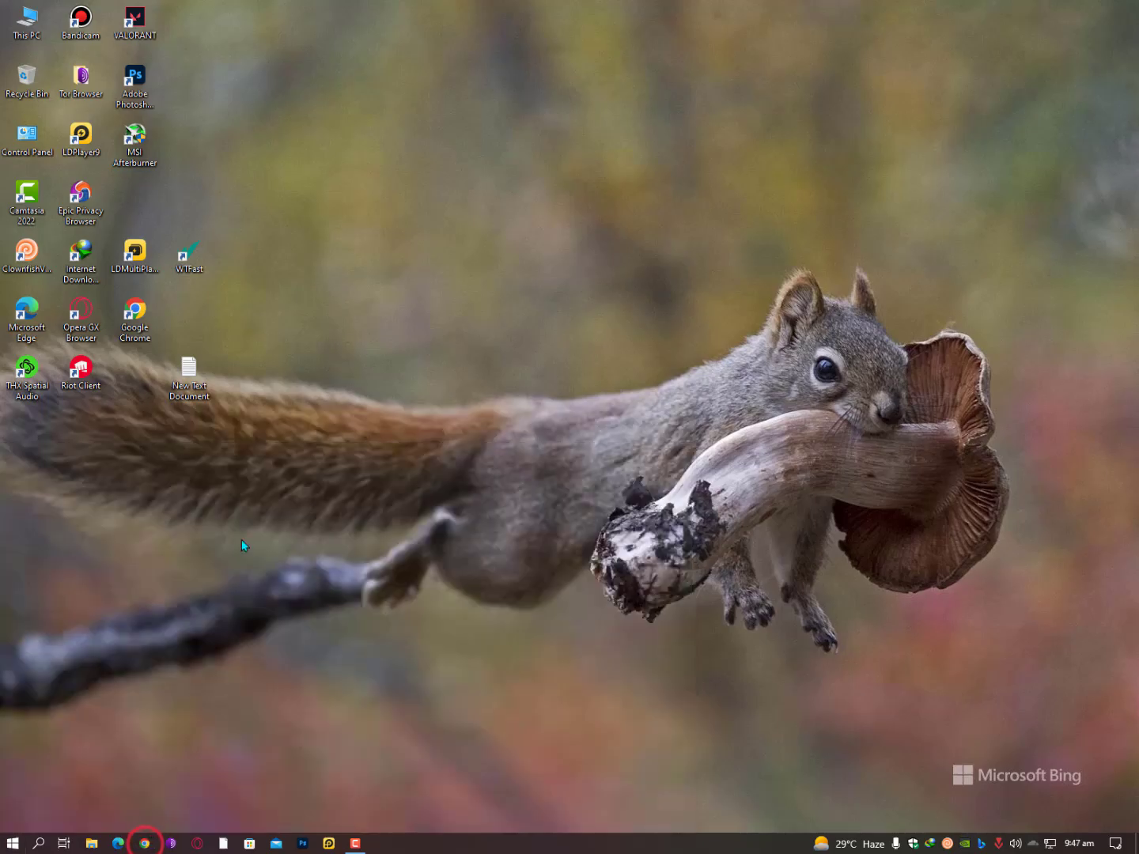
{"action": "key", "text": "super+v"}
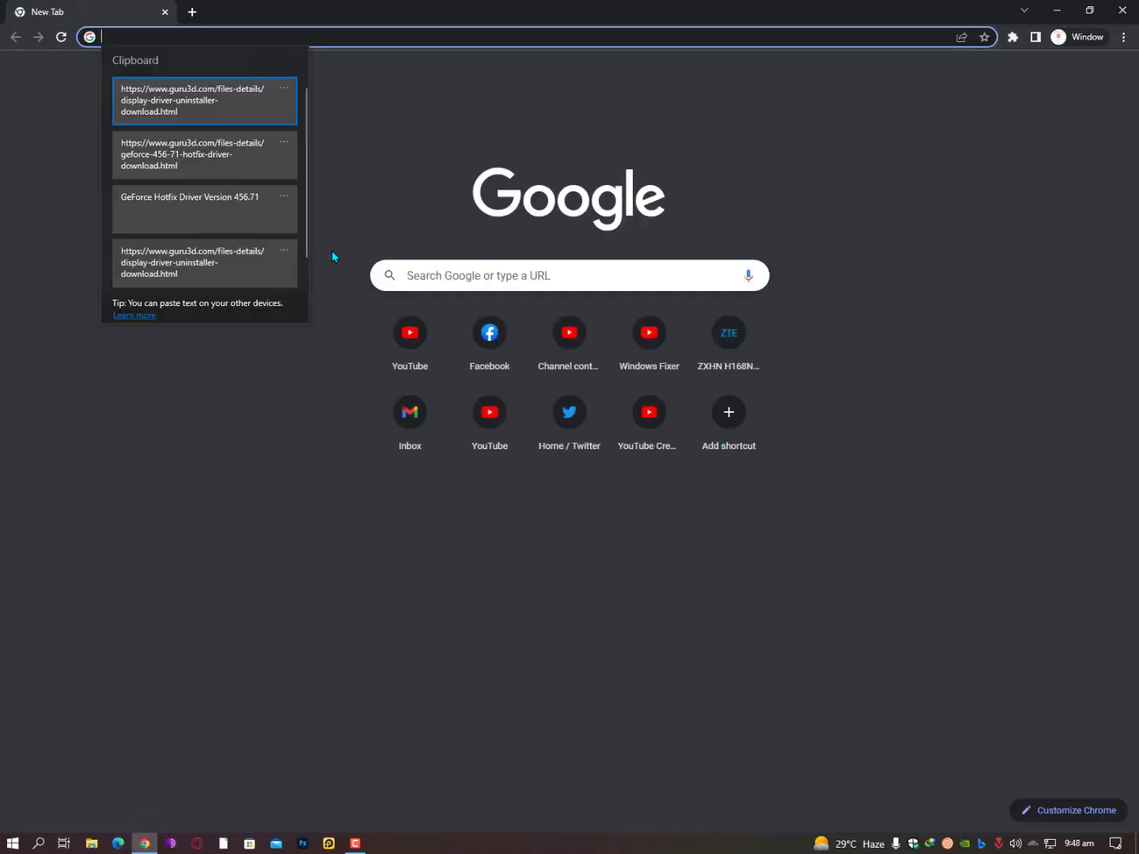
{"action": "left_click", "coordinate": [215, 99]}
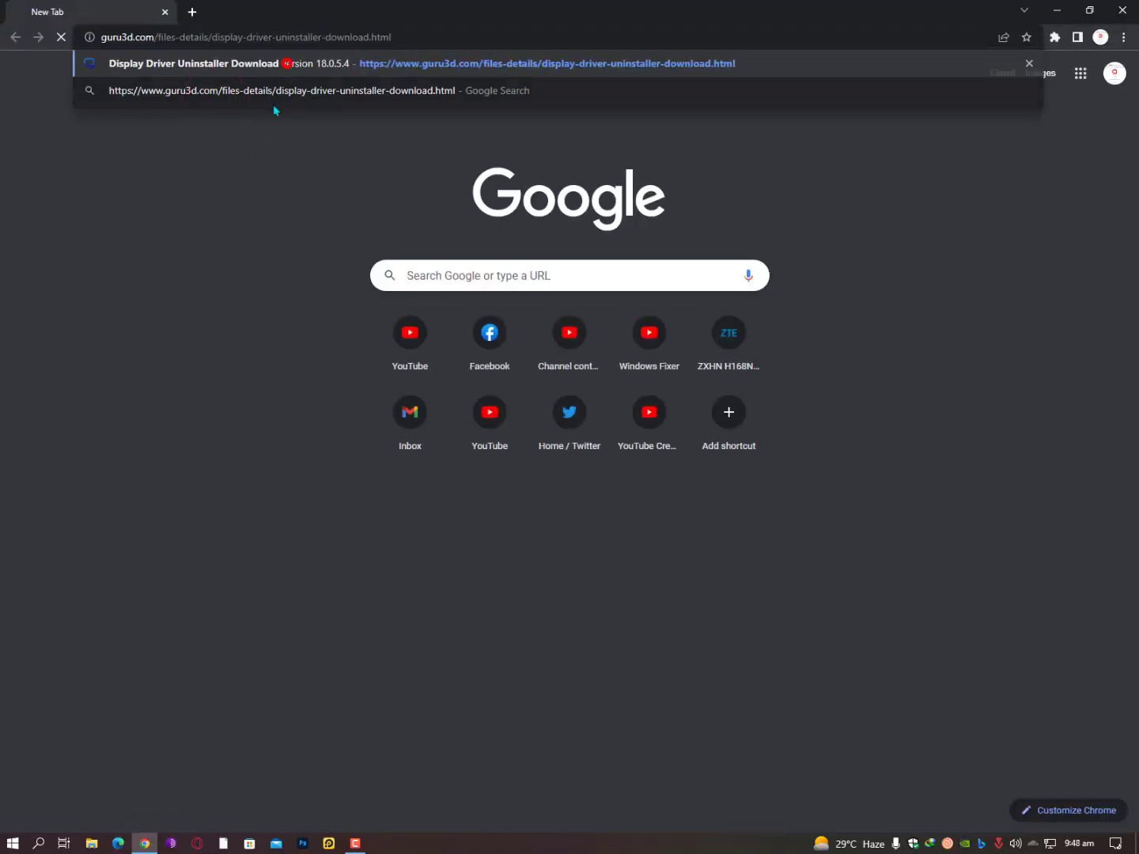
{"action": "left_click", "coordinate": [286, 63]}
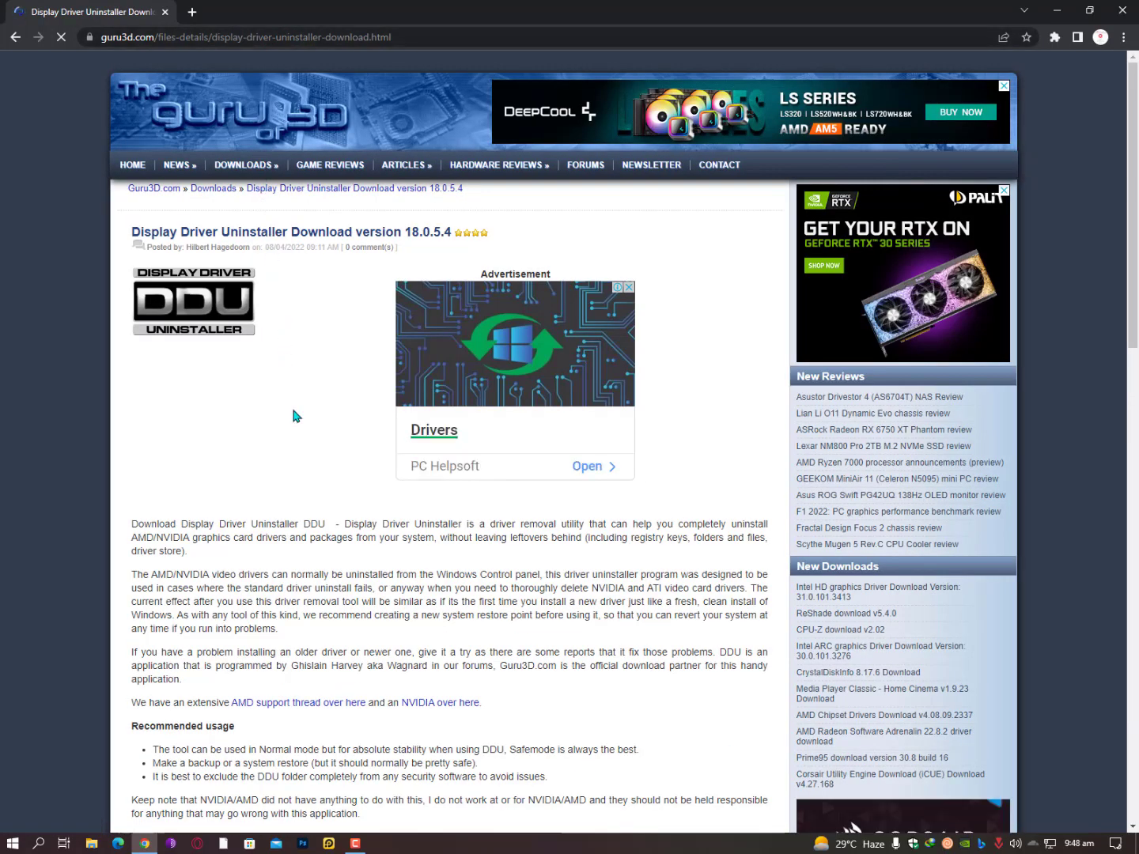
Scroll through the DDU page's usage notes and download mirrors, then back to the top
{"action": "scroll", "coordinate": [293, 416], "scroll_direction": "down", "scroll_amount": 3}
{"action": "scroll", "coordinate": [293, 416], "scroll_direction": "down", "scroll_amount": 3}
{"action": "scroll", "coordinate": [293, 415], "scroll_direction": "down", "scroll_amount": 3}
{"action": "scroll", "coordinate": [293, 416], "scroll_direction": "down", "scroll_amount": 3}
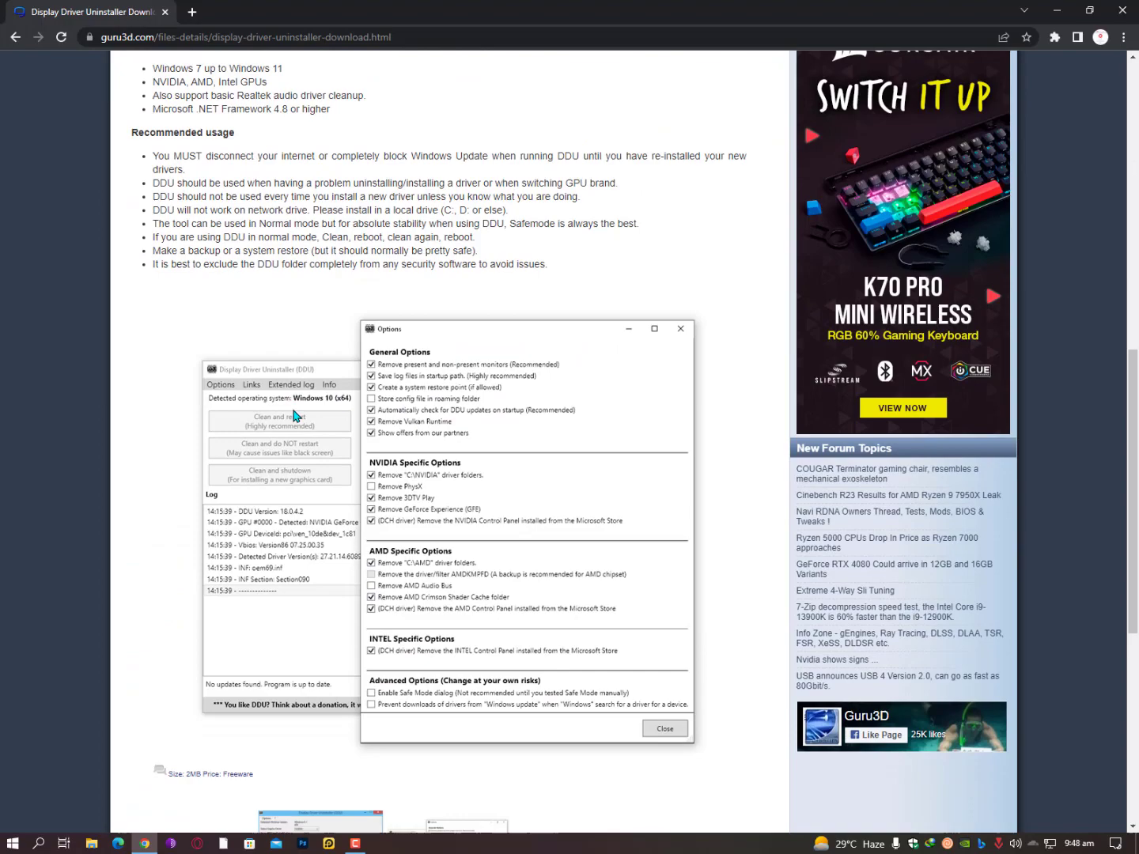
{"action": "scroll", "coordinate": [293, 415], "scroll_direction": "down", "scroll_amount": 4}
{"action": "scroll", "coordinate": [292, 415], "scroll_direction": "down", "scroll_amount": 1}
{"action": "scroll", "coordinate": [293, 415], "scroll_direction": "up", "scroll_amount": 1}
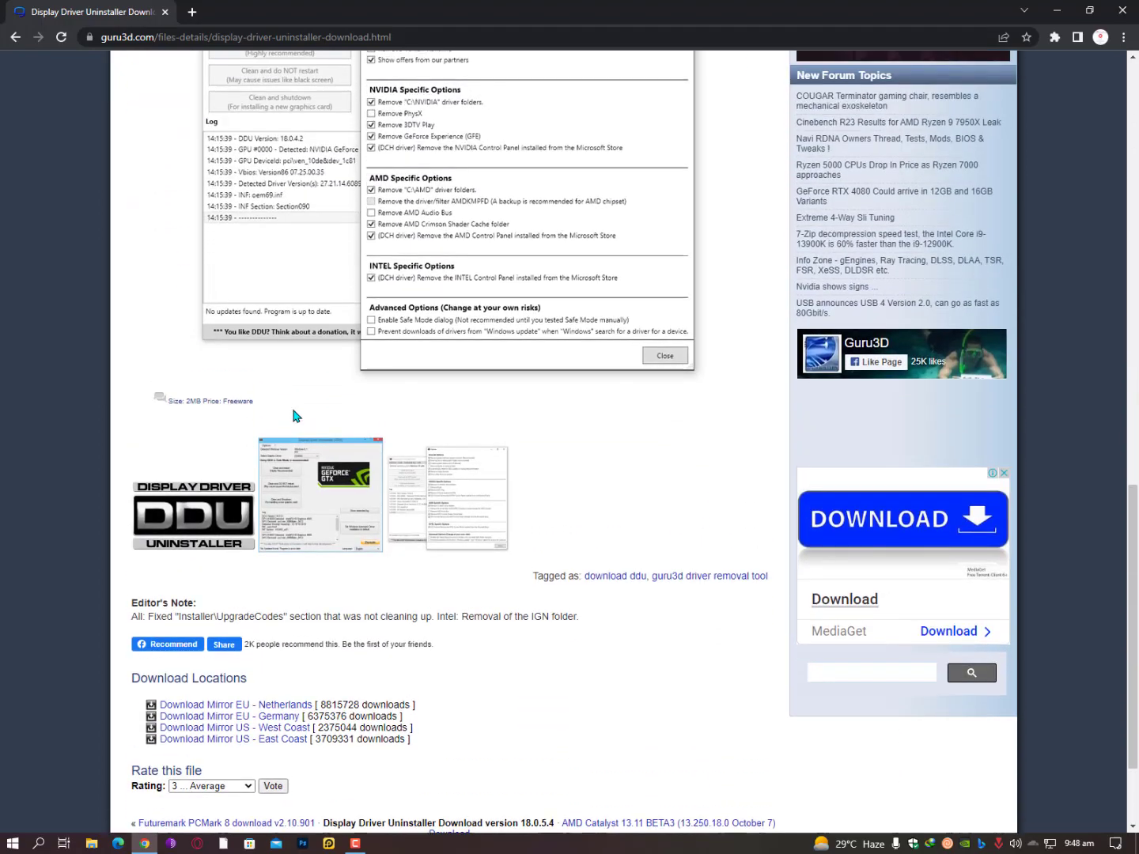
{"action": "scroll", "coordinate": [293, 415], "scroll_direction": "up", "scroll_amount": 5}
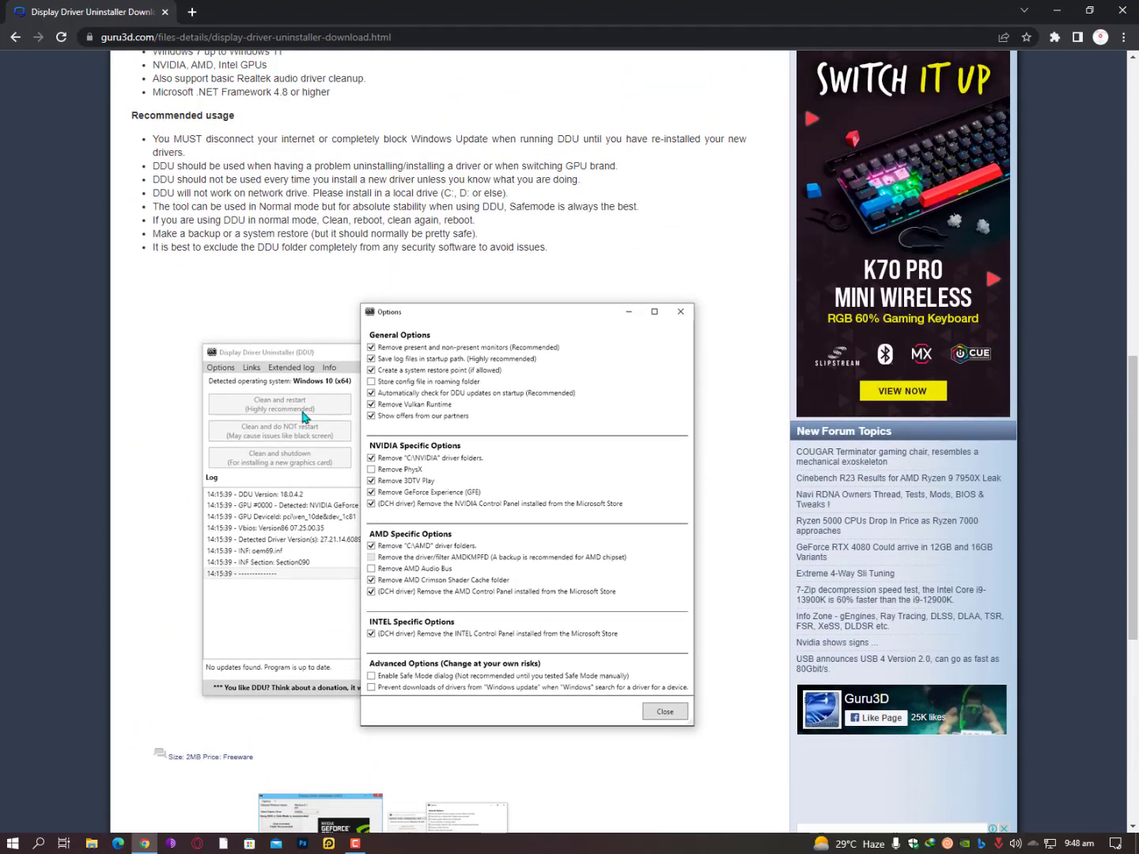
{"action": "scroll", "coordinate": [367, 428], "scroll_direction": "down", "scroll_amount": 1}
{"action": "scroll", "coordinate": [367, 428], "scroll_direction": "up", "scroll_amount": 1}
{"action": "scroll", "coordinate": [367, 428], "scroll_direction": "down", "scroll_amount": 2}
{"action": "scroll", "coordinate": [367, 428], "scroll_direction": "down", "scroll_amount": 1}
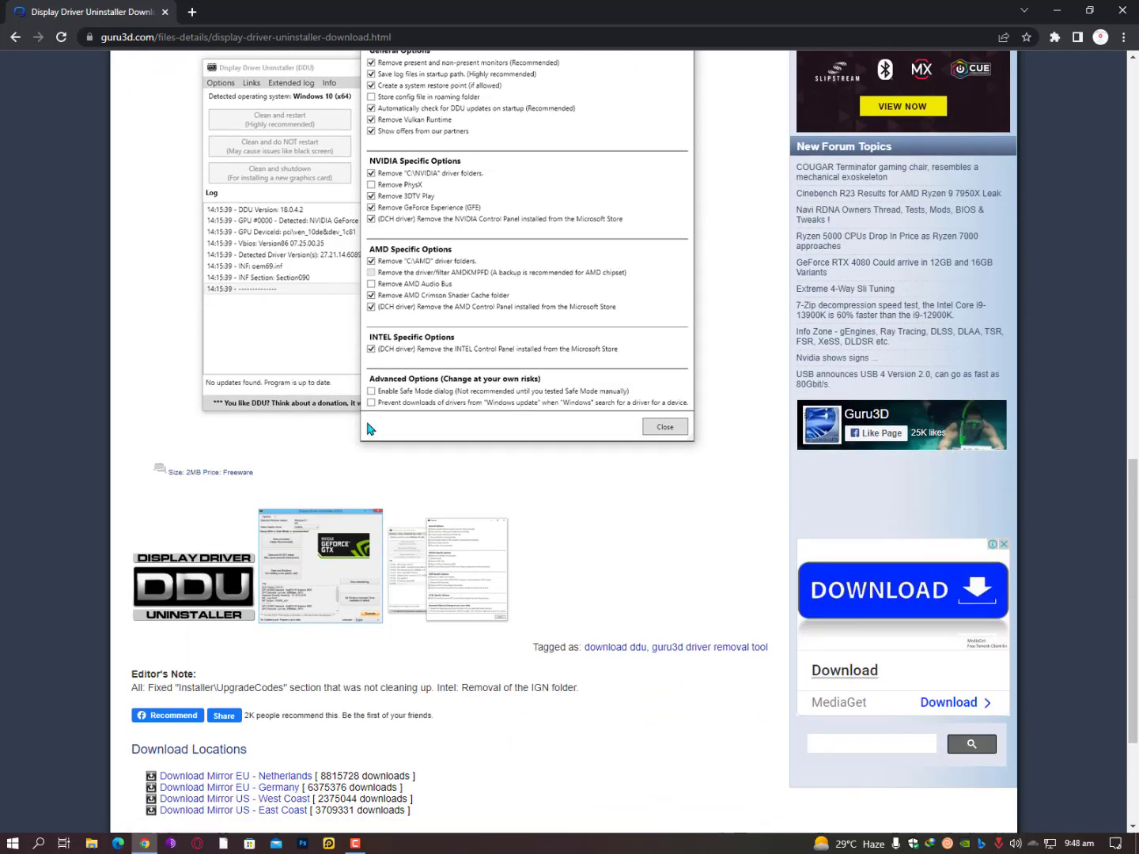
{"action": "scroll", "coordinate": [367, 428], "scroll_direction": "down", "scroll_amount": 2}
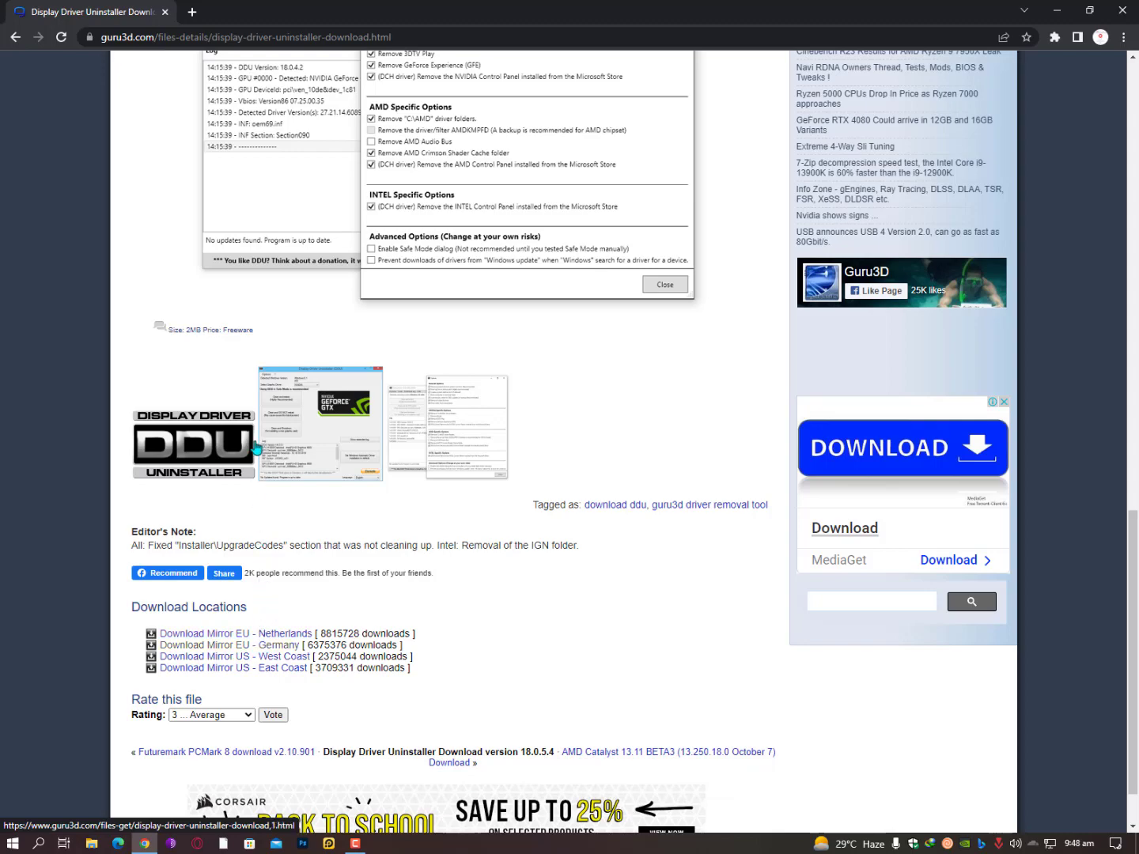
{"action": "scroll", "coordinate": [254, 358], "scroll_direction": "up", "scroll_amount": 1}
{"action": "scroll", "coordinate": [254, 358], "scroll_direction": "up", "scroll_amount": 4}
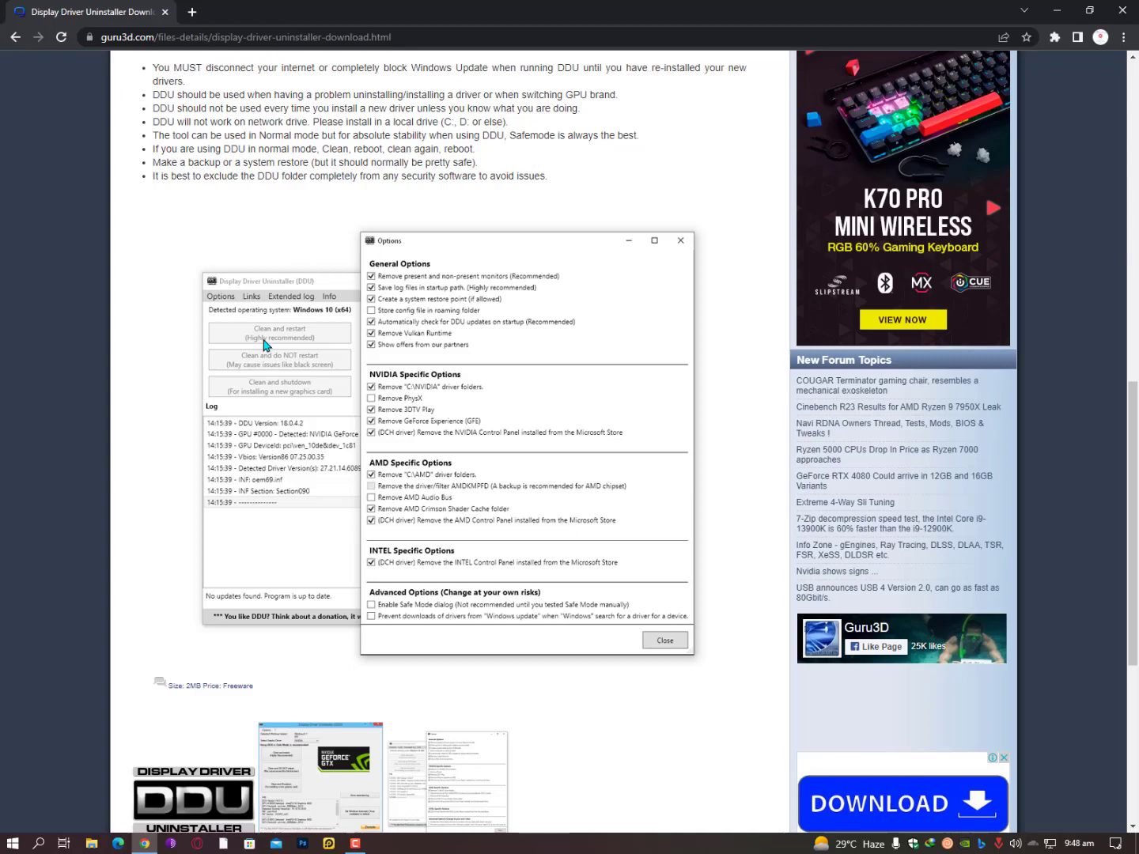
{"action": "scroll", "coordinate": [264, 340], "scroll_direction": "up", "scroll_amount": 3}
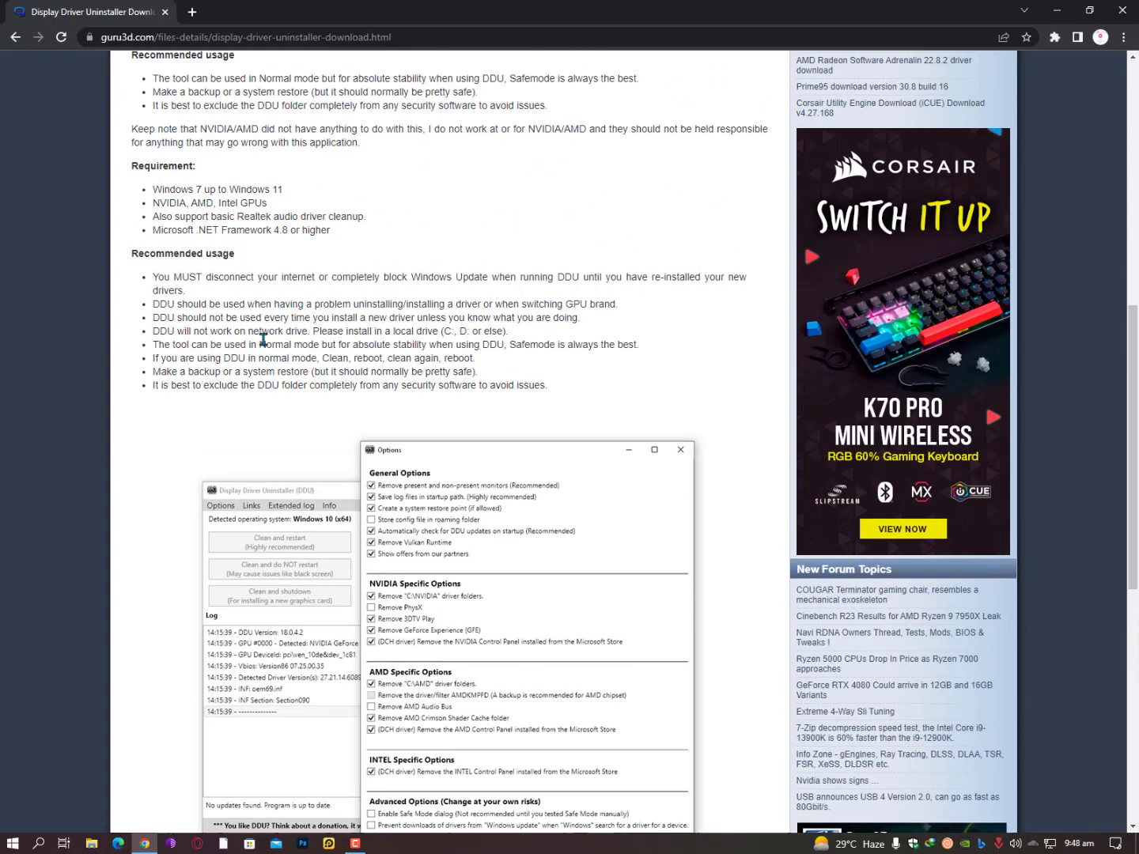
{"action": "scroll", "coordinate": [263, 338], "scroll_direction": "up", "scroll_amount": 4}
{"action": "scroll", "coordinate": [264, 237], "scroll_direction": "up", "scroll_amount": 2}
Search the web for 'GeForce Hotfix Driver Version 456.71' pasted from clipboard history
{"action": "left_click", "coordinate": [261, 36]}
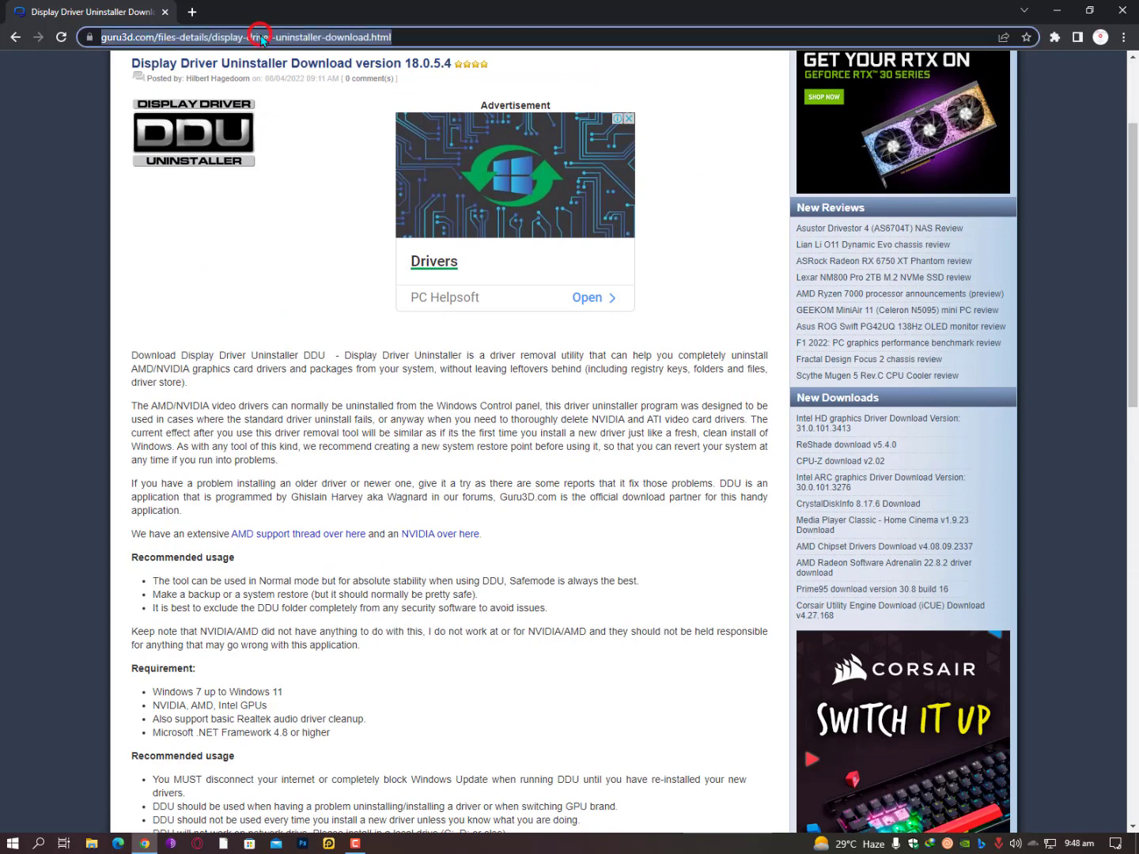
{"action": "key", "text": "super+v"}
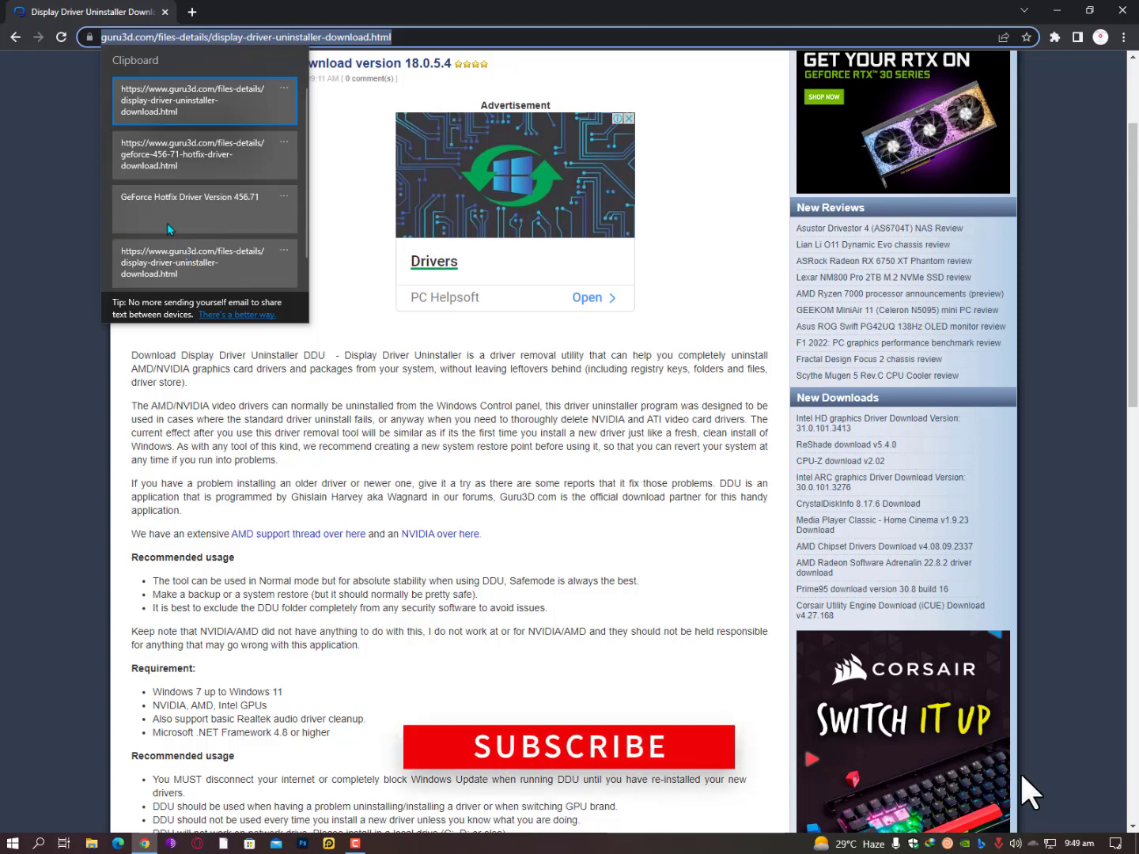
{"action": "left_click", "coordinate": [167, 222]}
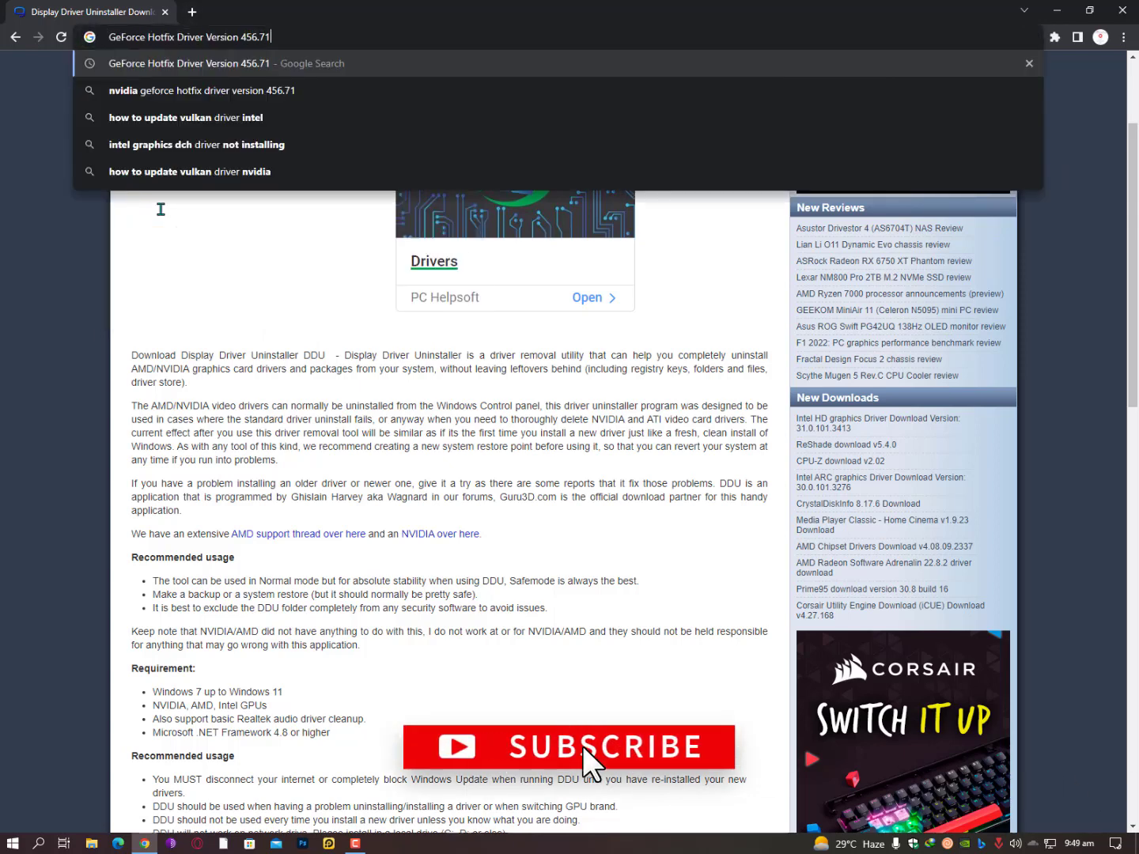
{"action": "left_click", "coordinate": [268, 63]}
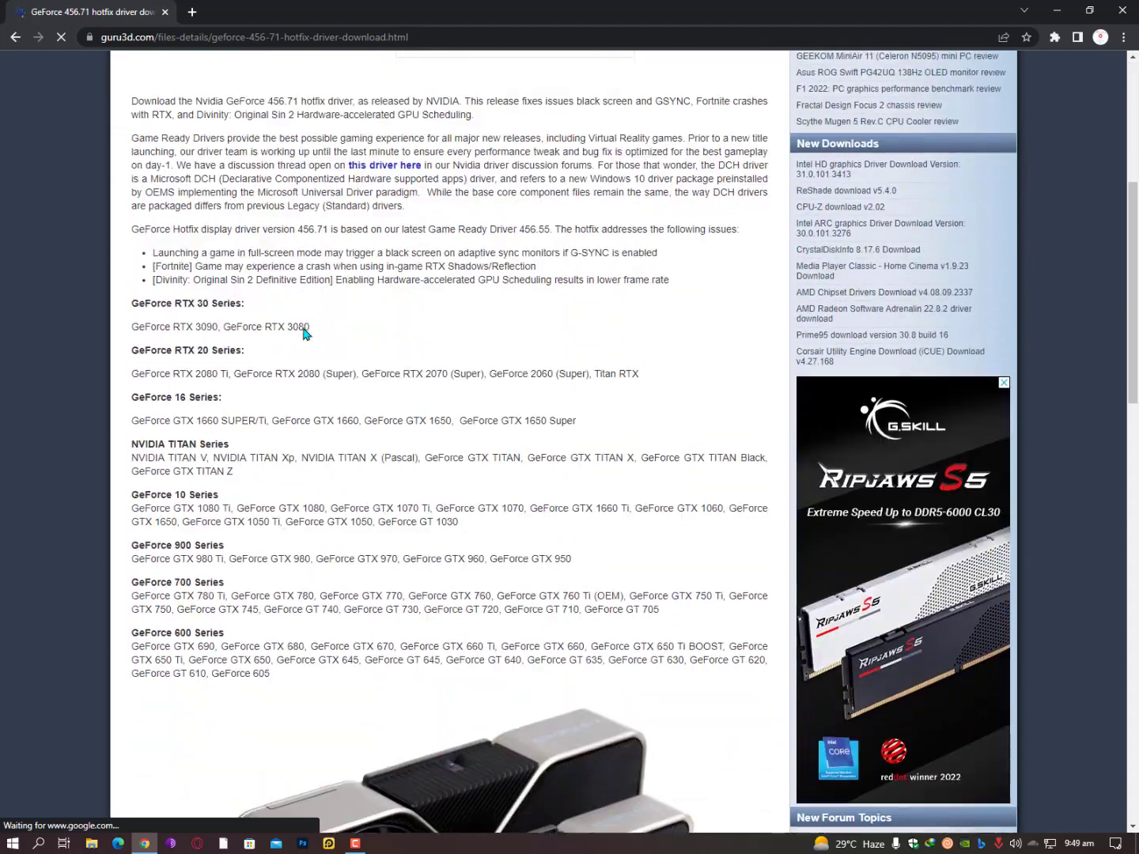
{"action": "scroll", "coordinate": [303, 333], "scroll_direction": "down", "scroll_amount": 2}
Open the Guru3D result for the 456.71 hotfix driver
{"action": "scroll", "coordinate": [303, 328], "scroll_direction": "up", "scroll_amount": 2}
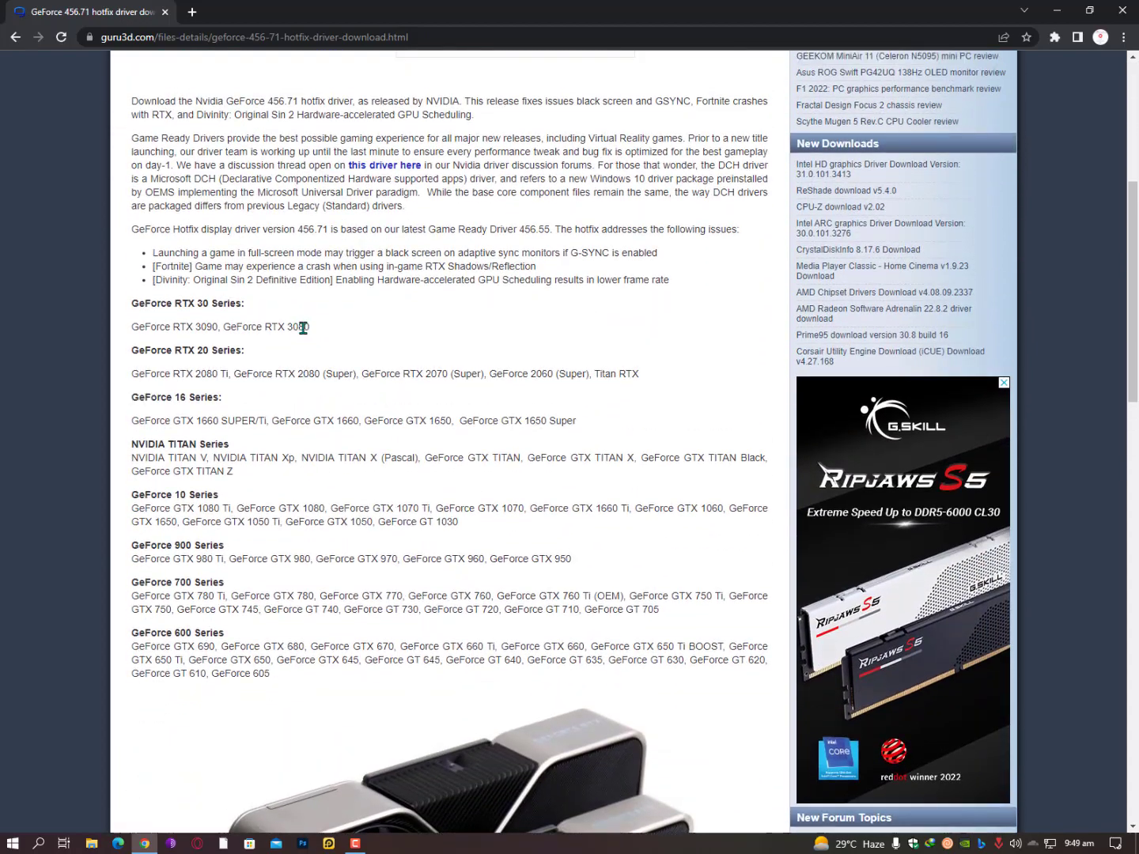
{"action": "scroll", "coordinate": [303, 329], "scroll_direction": "up", "scroll_amount": 1}
{"action": "left_click", "coordinate": [243, 431]}
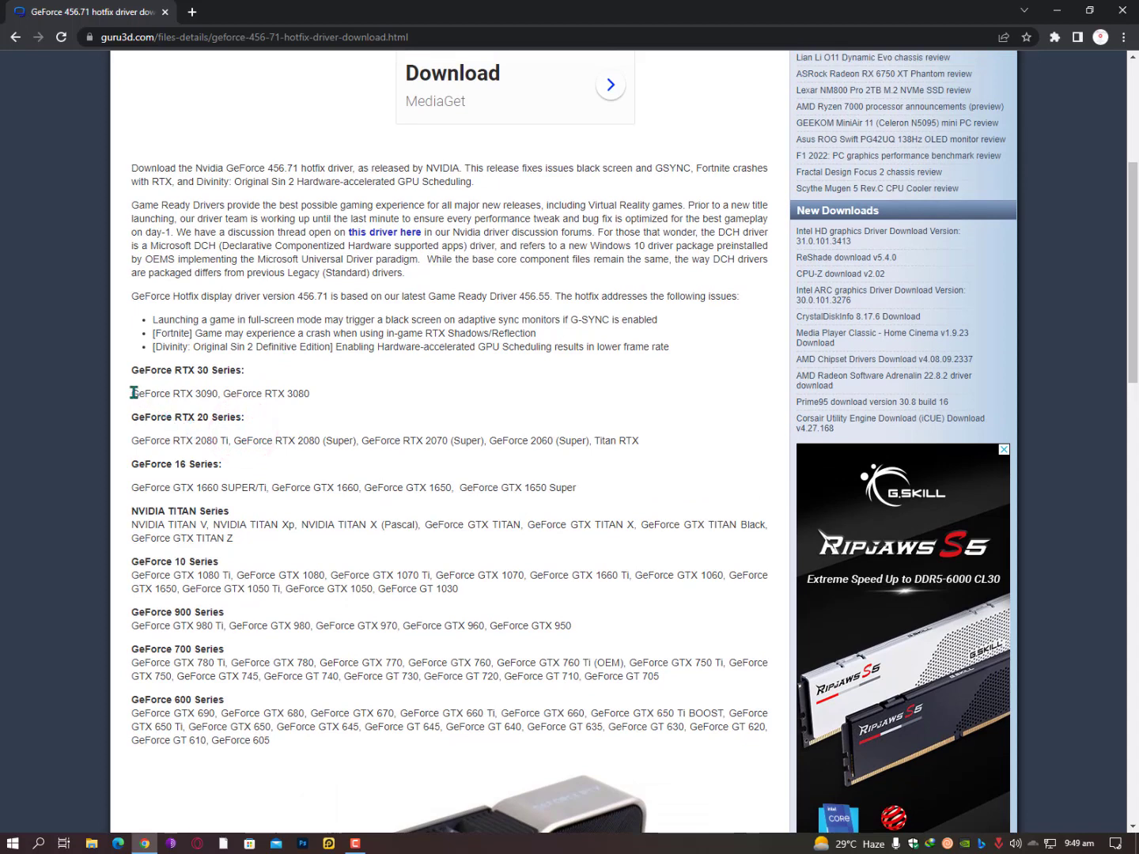
Highlight the supported card names, including the RTX 30 series and TITAN cards
{"action": "left_click_drag", "start_coordinate": [132, 390], "coordinate": [271, 393]}
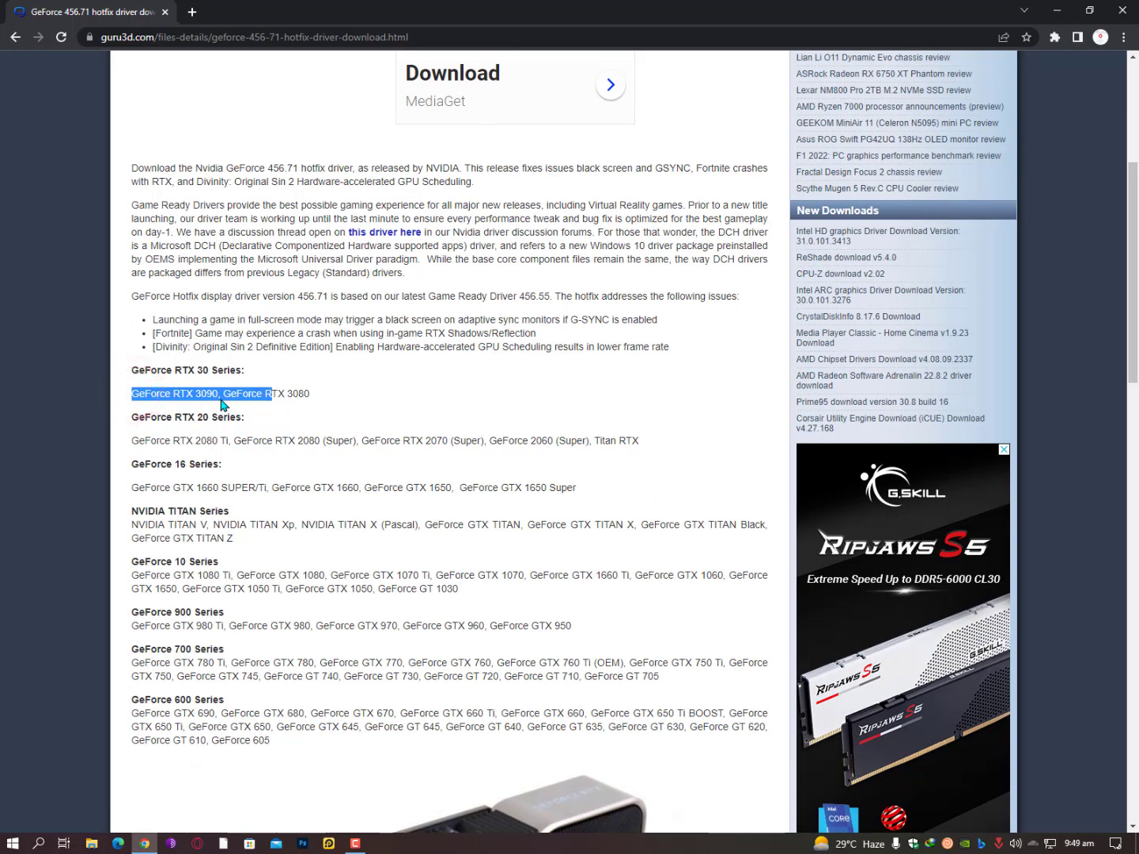
{"action": "left_click_drag", "start_coordinate": [184, 441], "coordinate": [245, 445]}
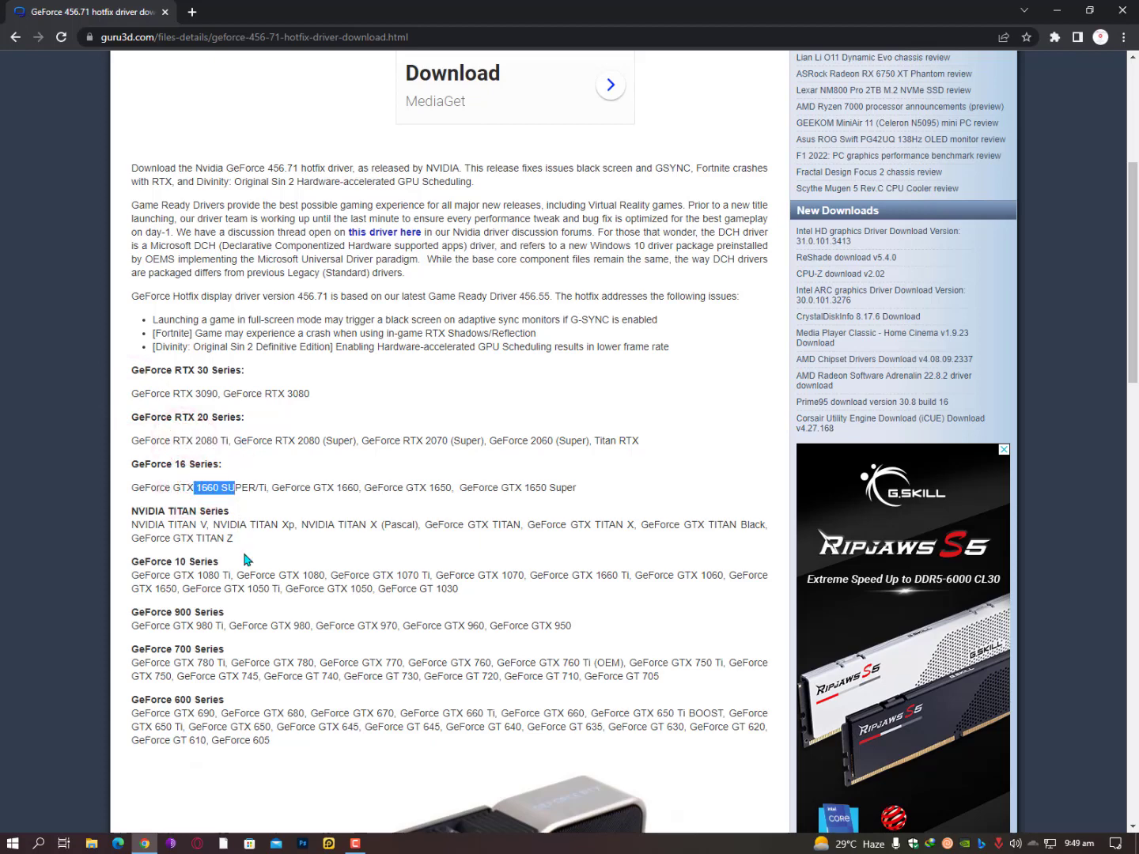
{"action": "scroll", "coordinate": [245, 560], "scroll_direction": "down", "scroll_amount": 1}
{"action": "triple_click", "coordinate": [327, 462]}
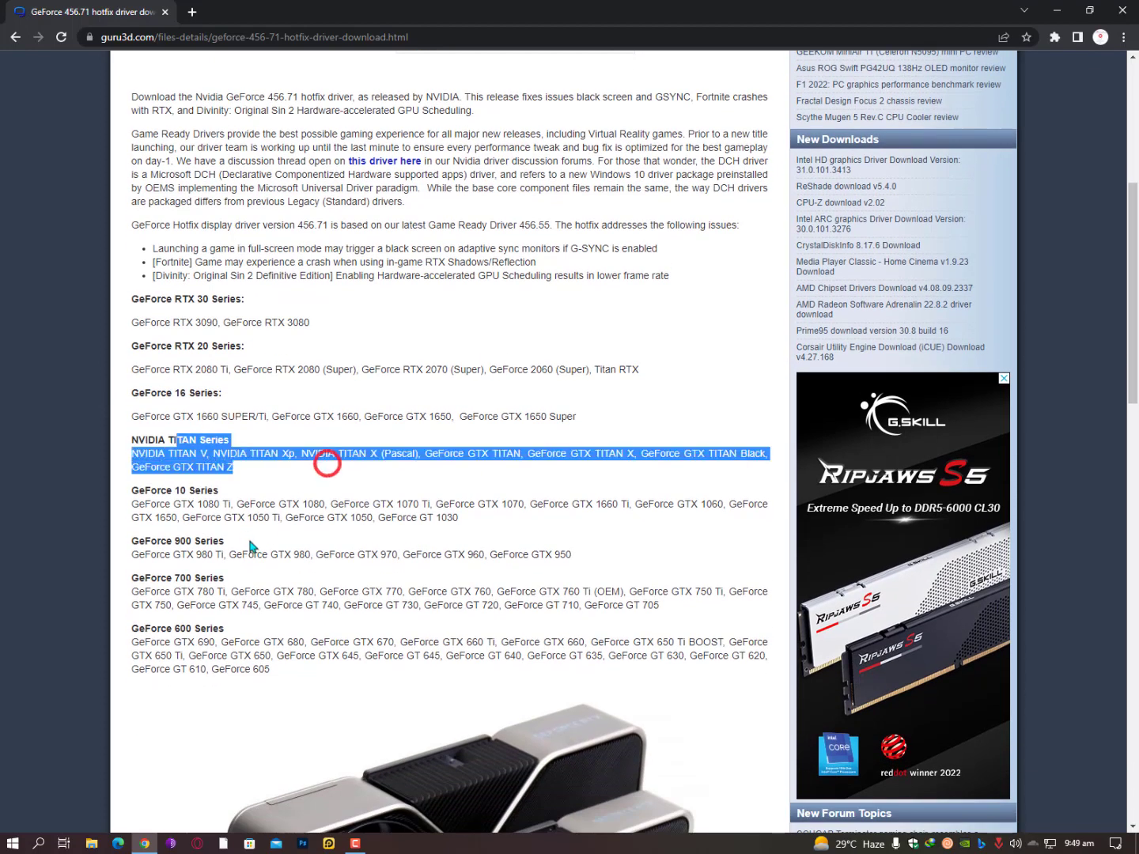
{"action": "mouse_move", "coordinate": [211, 578]}
{"action": "left_mouse_down"}
{"action": "mouse_move", "coordinate": [250, 594]}
{"action": "mouse_move", "coordinate": [251, 669]}
{"action": "left_mouse_up"}
Scroll down to the driver's Download Locations and return to the 456.71 hotfix page
{"action": "scroll", "coordinate": [261, 539], "scroll_direction": "down", "scroll_amount": 3}
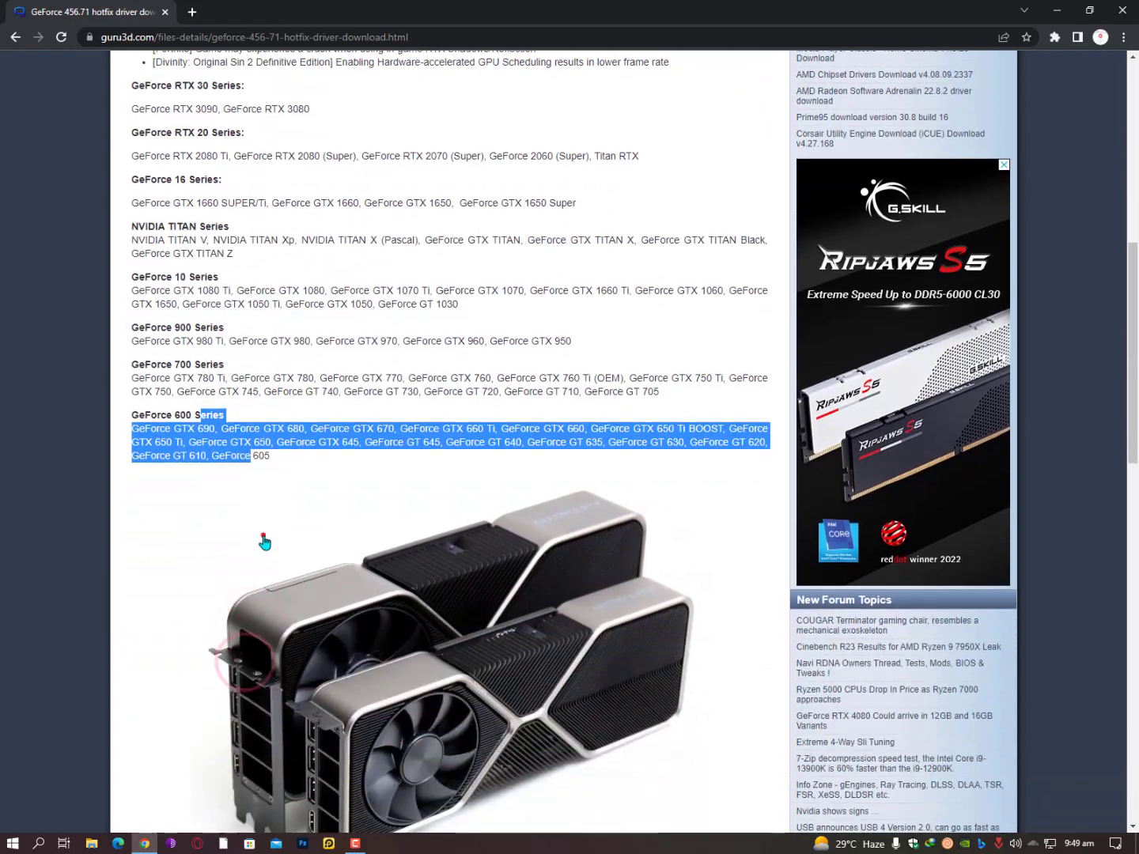
{"action": "scroll", "coordinate": [265, 542], "scroll_direction": "down", "scroll_amount": 2}
{"action": "scroll", "coordinate": [265, 541], "scroll_direction": "down", "scroll_amount": 5}
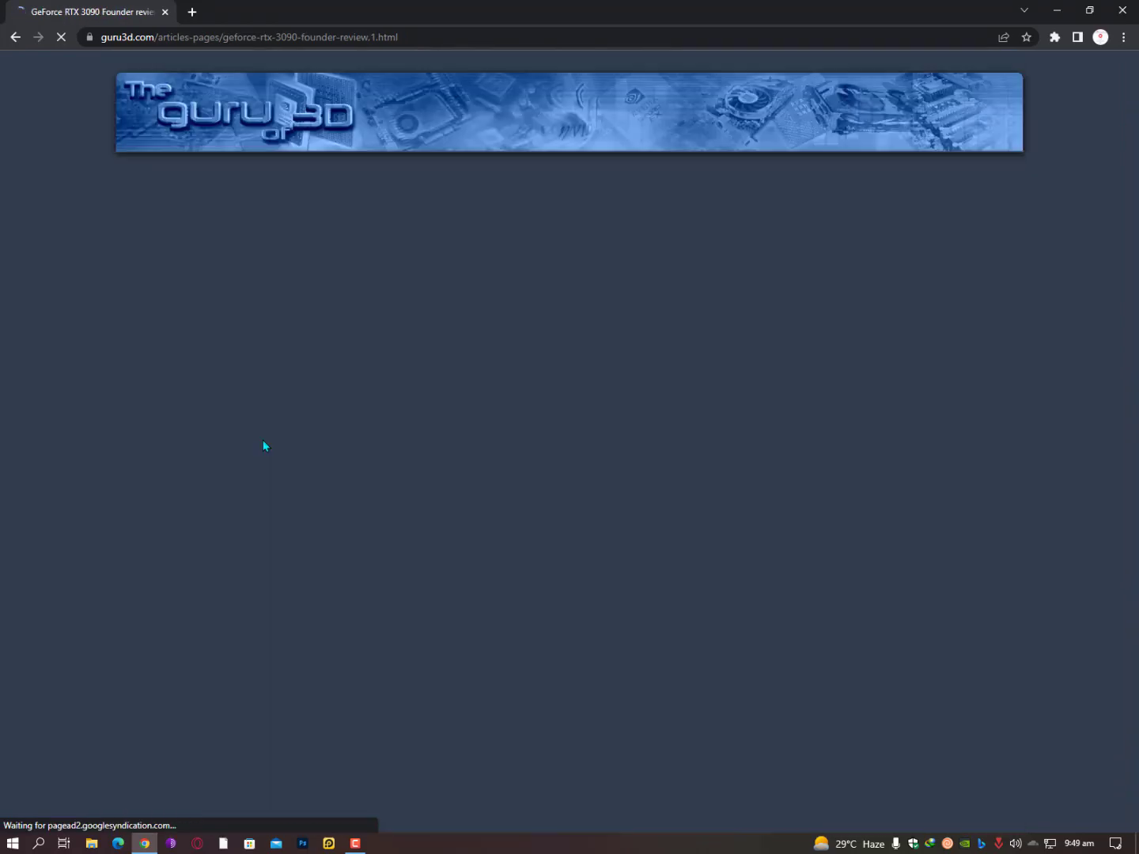
{"action": "scroll", "coordinate": [292, 522], "scroll_direction": "down", "scroll_amount": 6}
{"action": "scroll", "coordinate": [293, 523], "scroll_direction": "down", "scroll_amount": 4}
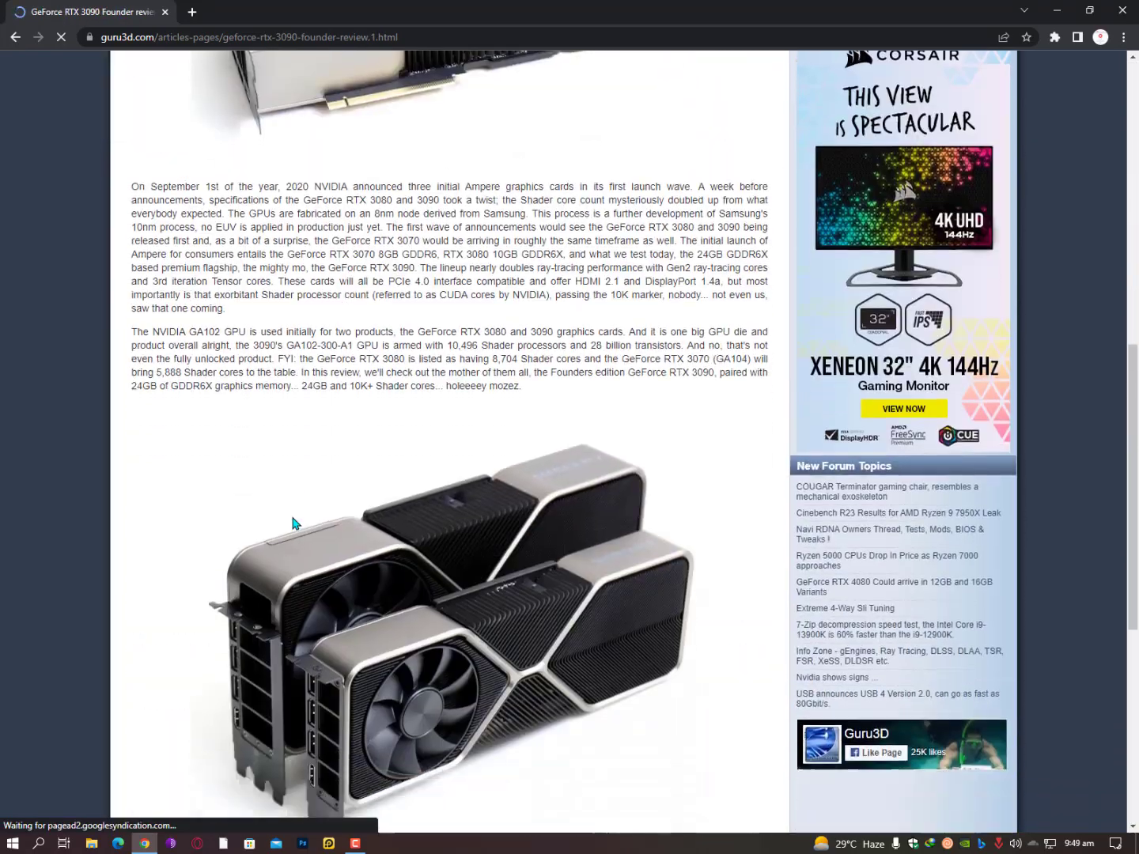
{"action": "scroll", "coordinate": [293, 520], "scroll_direction": "down", "scroll_amount": 8}
{"action": "scroll", "coordinate": [292, 518], "scroll_direction": "up", "scroll_amount": 4}
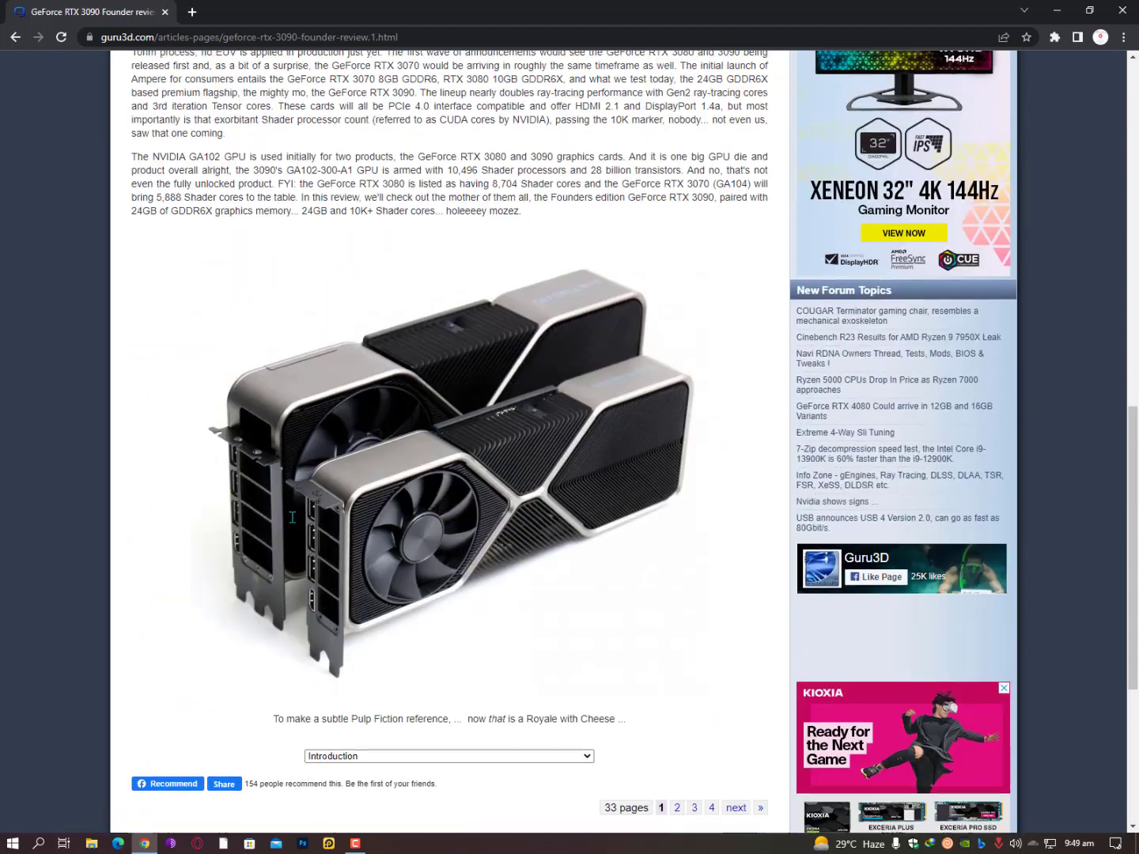
{"action": "scroll", "coordinate": [293, 520], "scroll_direction": "up", "scroll_amount": 5}
{"action": "scroll", "coordinate": [294, 524], "scroll_direction": "down", "scroll_amount": 2}
{"action": "key", "text": "alt+Left"}
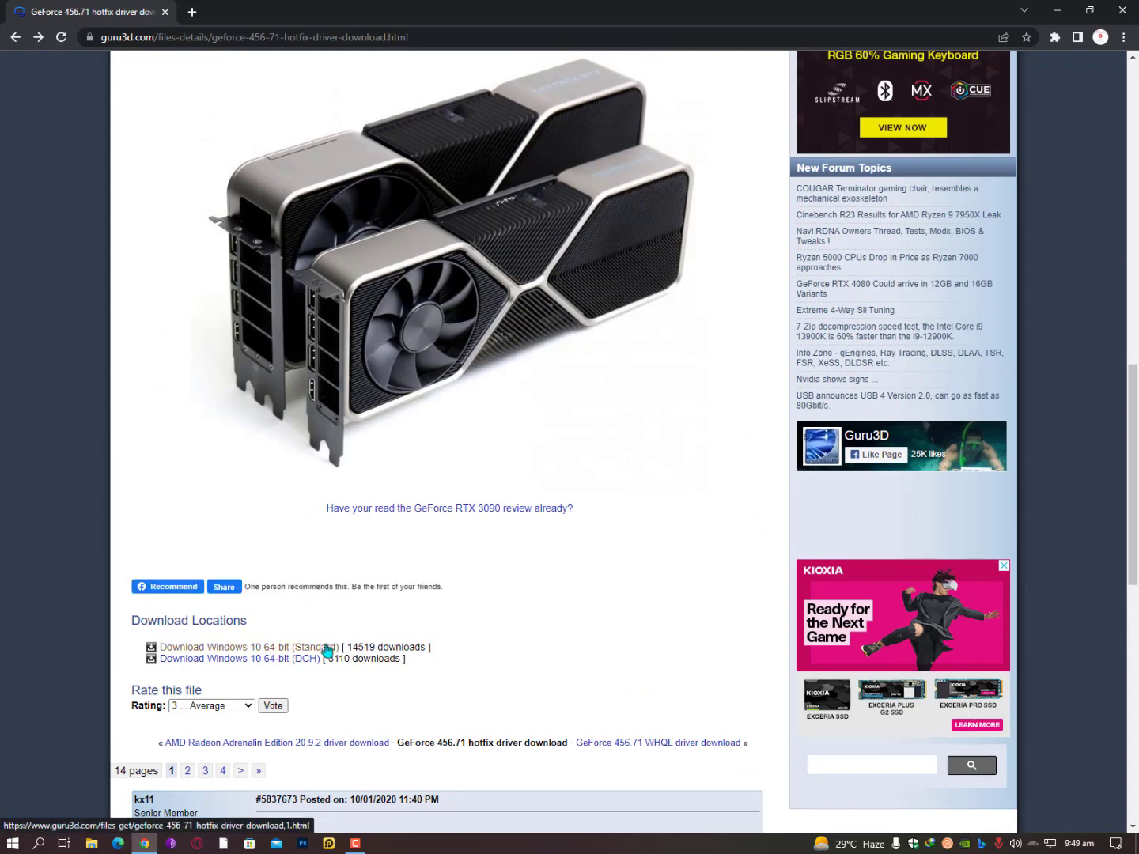
Request the Windows 10 64-bit Standard driver download and highlight the automatic download notice
{"action": "left_click", "coordinate": [329, 653]}
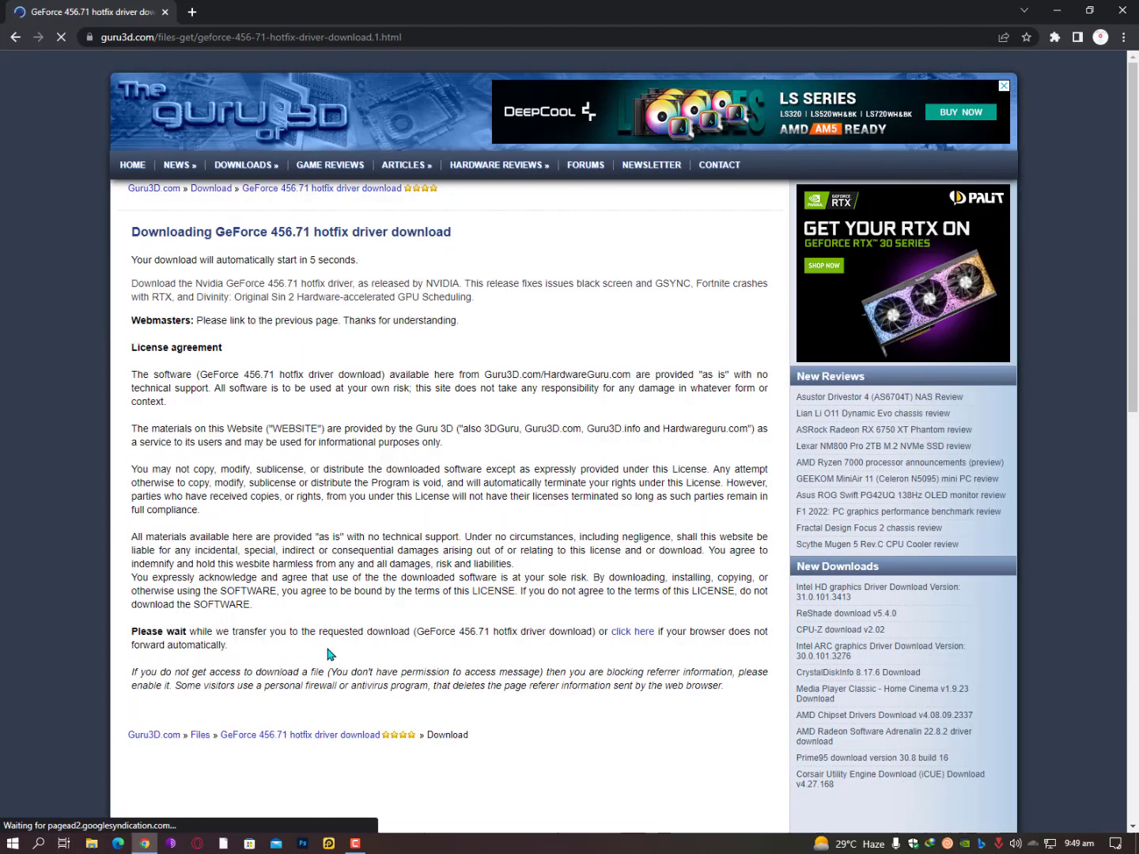
{"action": "scroll", "coordinate": [328, 653], "scroll_direction": "down", "scroll_amount": 1}
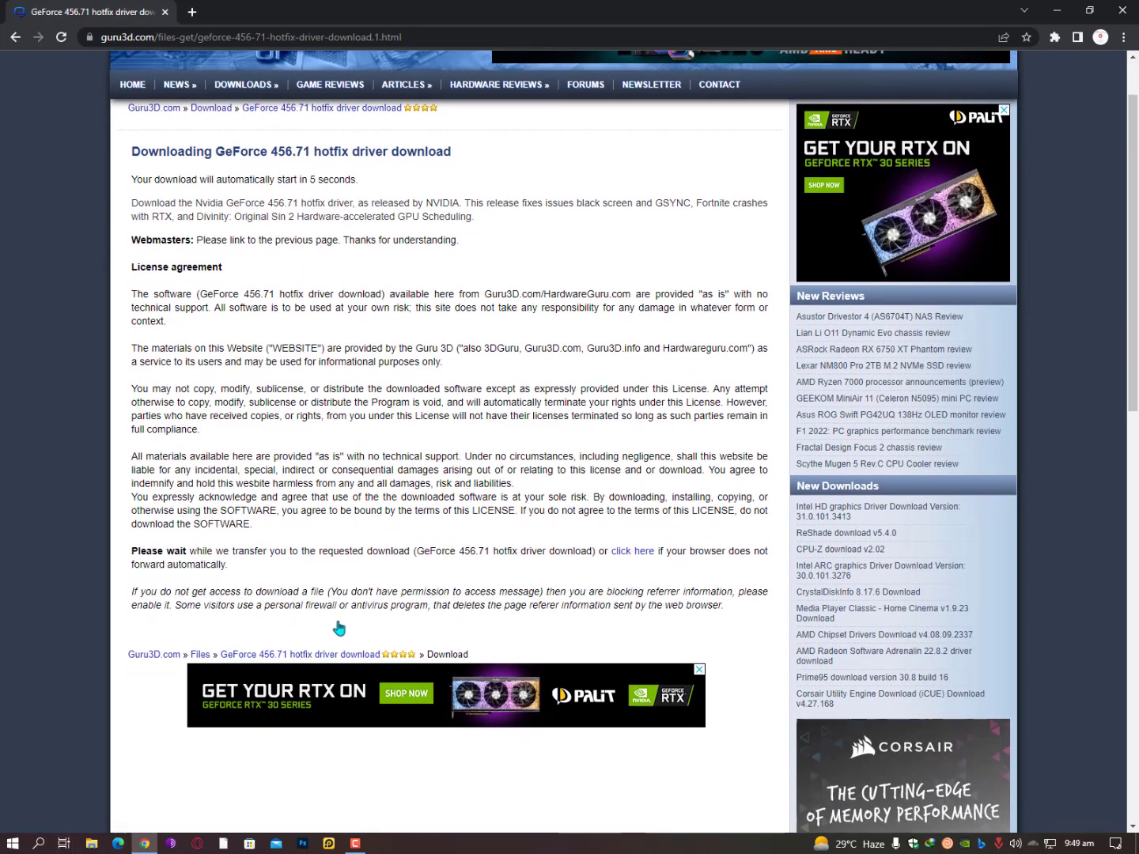
{"action": "scroll", "coordinate": [338, 623], "scroll_direction": "down", "scroll_amount": 3}
{"action": "scroll", "coordinate": [366, 565], "scroll_direction": "up", "scroll_amount": 2}
{"action": "scroll", "coordinate": [366, 565], "scroll_direction": "up", "scroll_amount": 2}
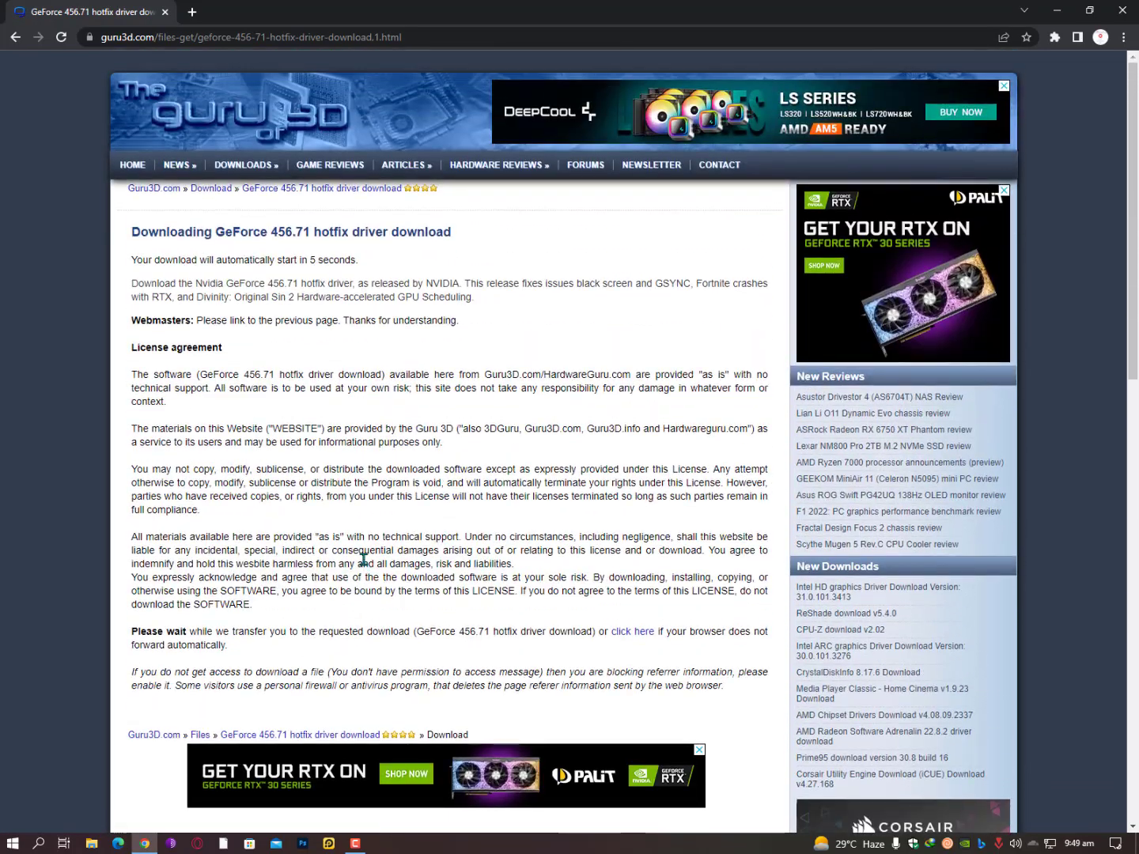
{"action": "left_click_drag", "start_coordinate": [147, 259], "coordinate": [262, 258]}
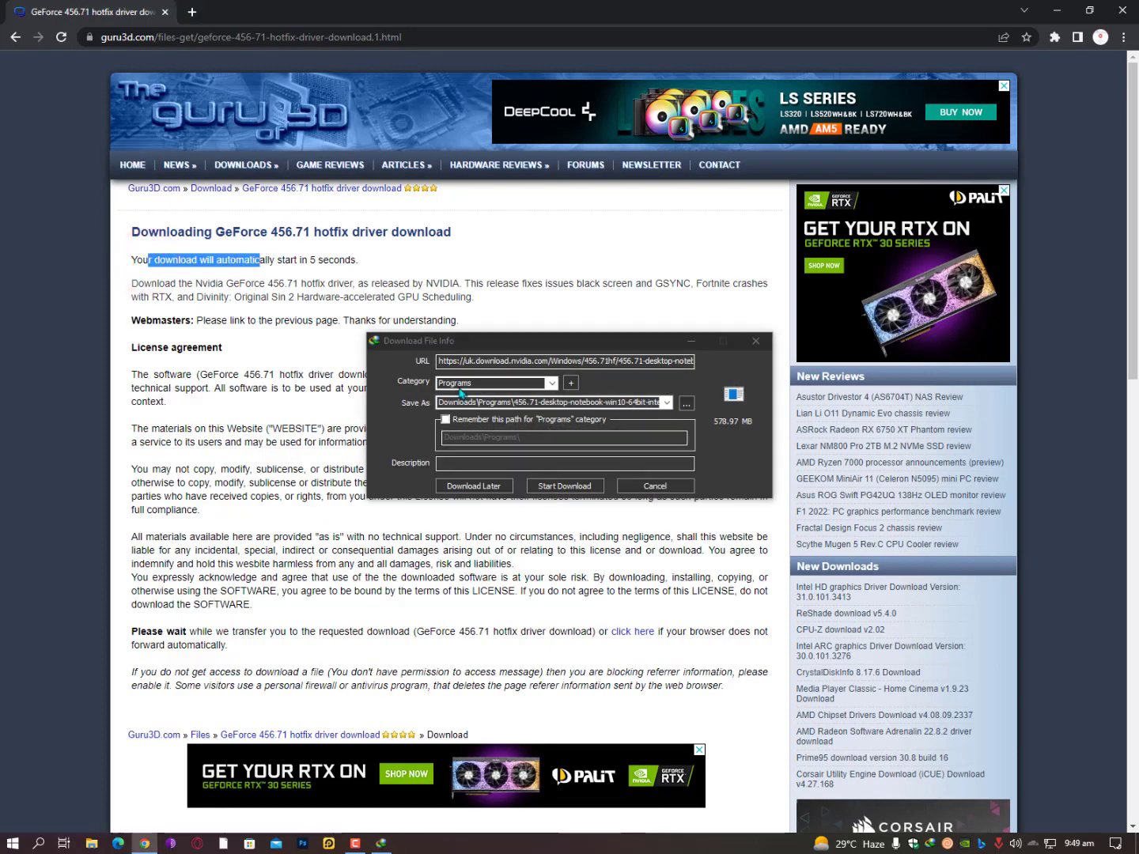
Start and then cancel the IDM download of the driver, and close Chrome
{"action": "left_click", "coordinate": [552, 486]}
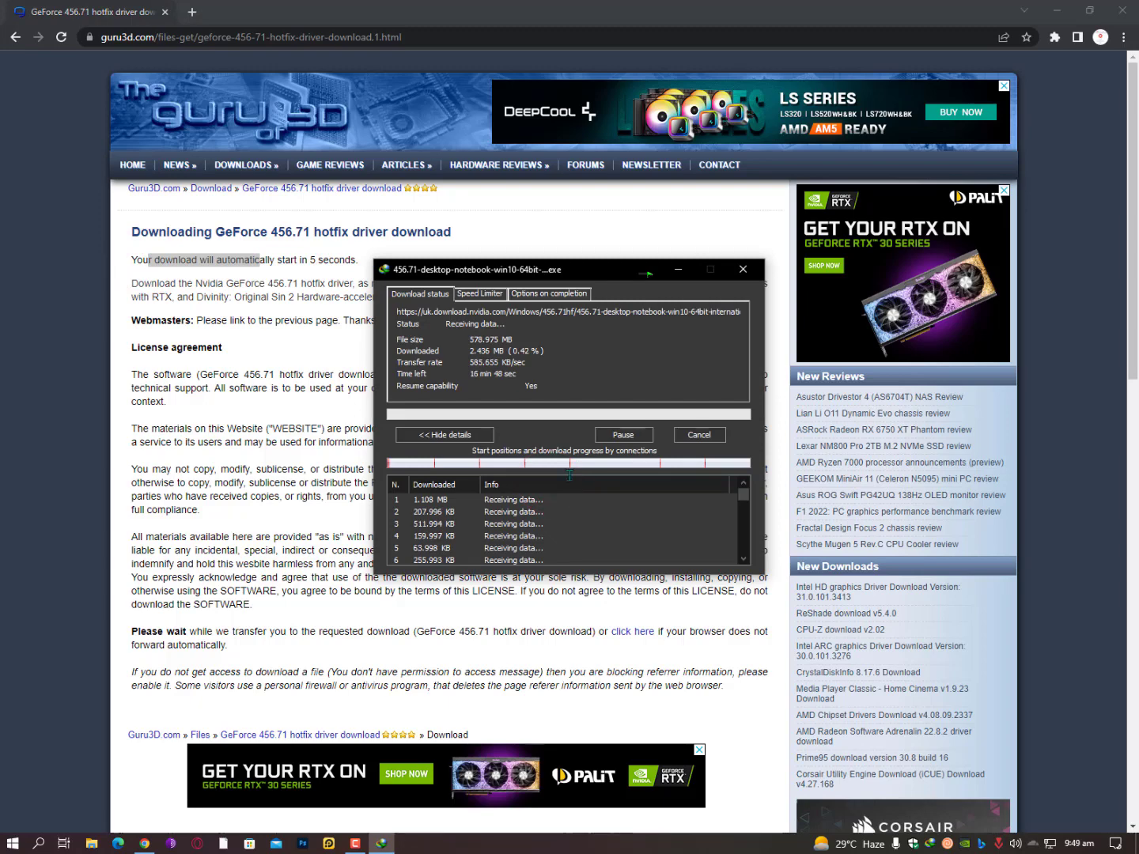
{"action": "left_click", "coordinate": [688, 435]}
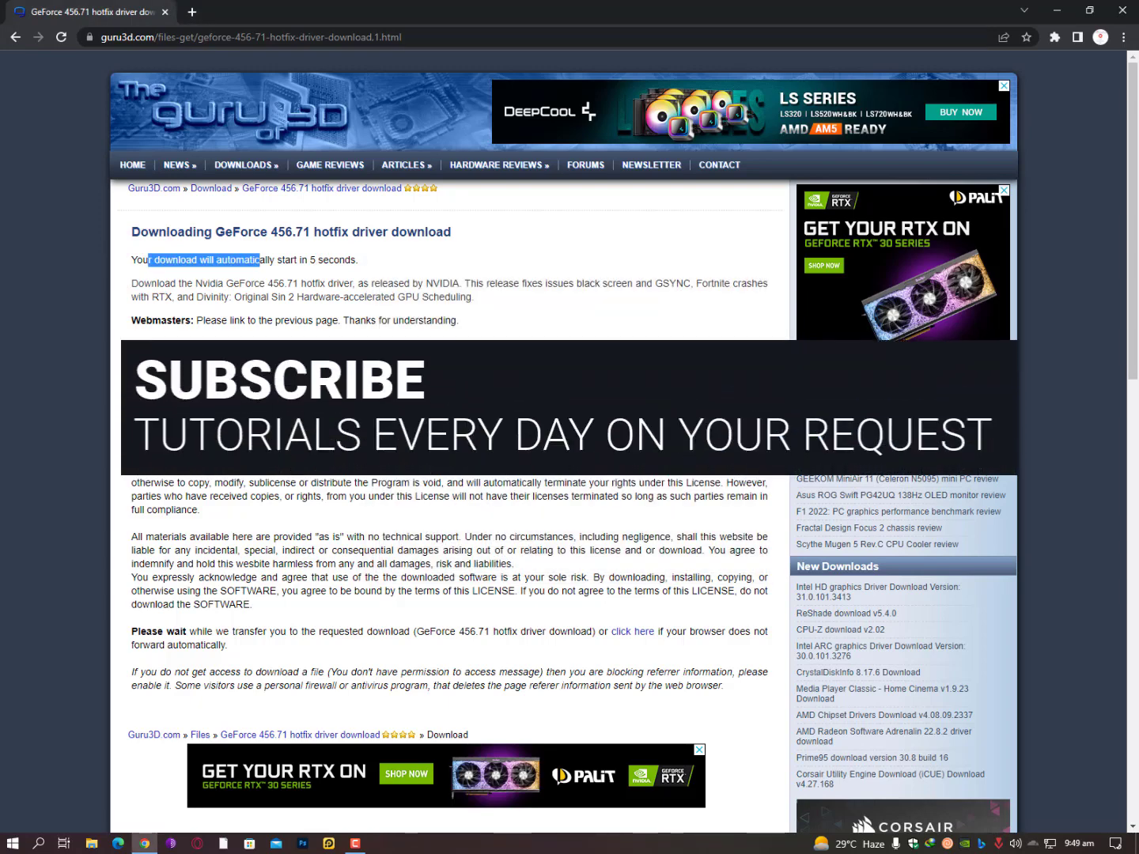
{"action": "scroll", "coordinate": [687, 438], "scroll_direction": "down", "scroll_amount": 1}
{"action": "scroll", "coordinate": [687, 438], "scroll_direction": "down", "scroll_amount": 4}
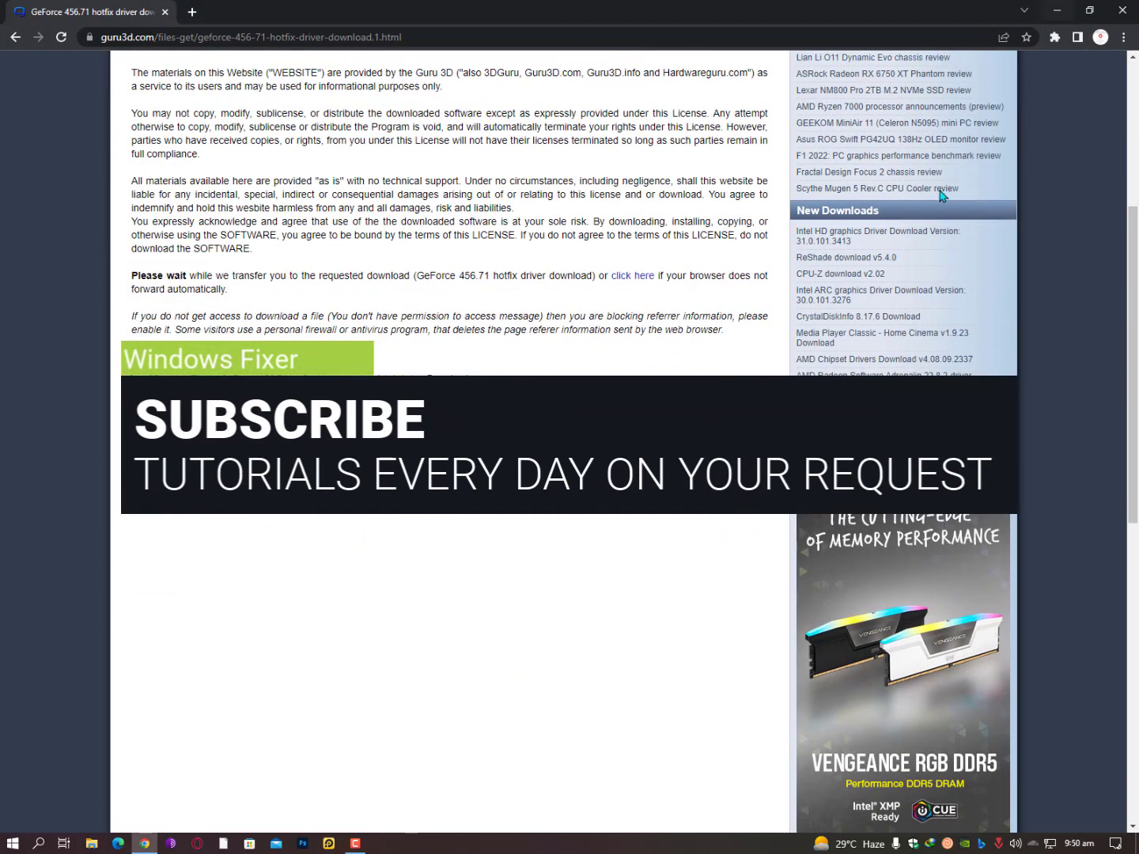
{"action": "left_click", "coordinate": [1124, 11]}
{"action": "left_click", "coordinate": [726, 129]}
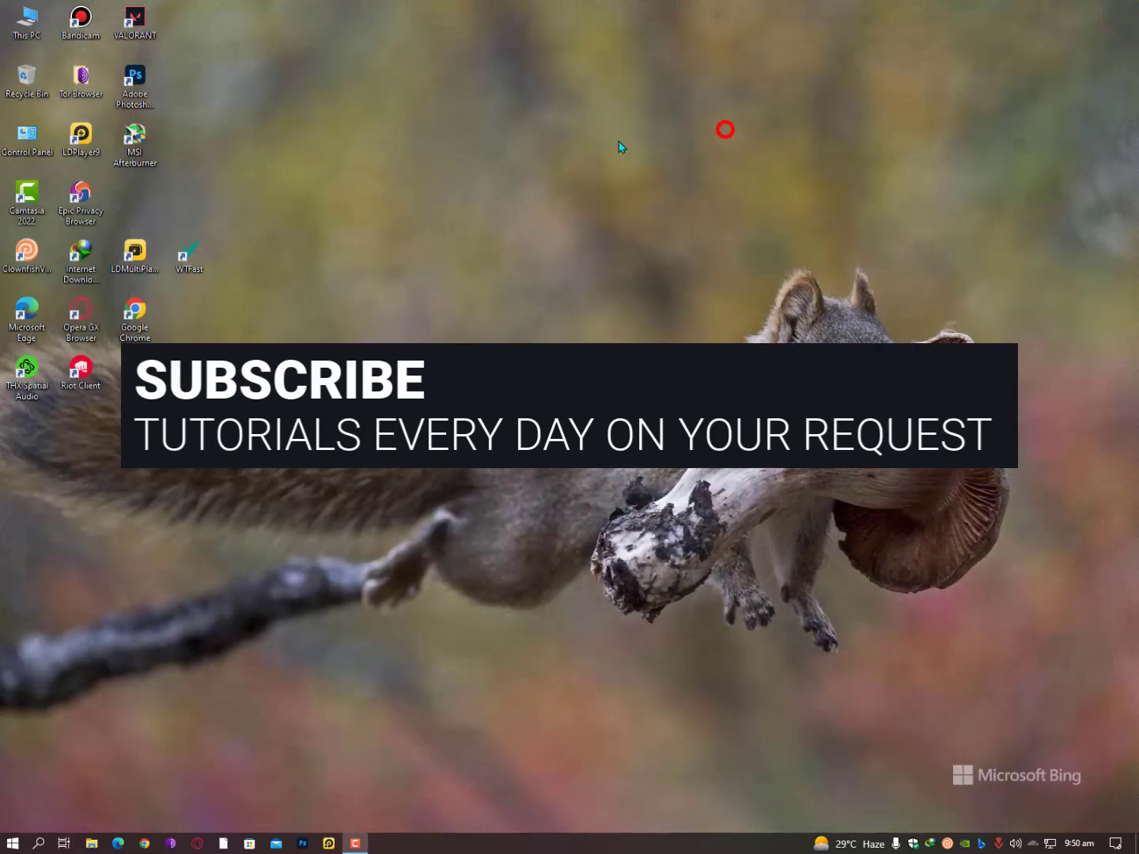